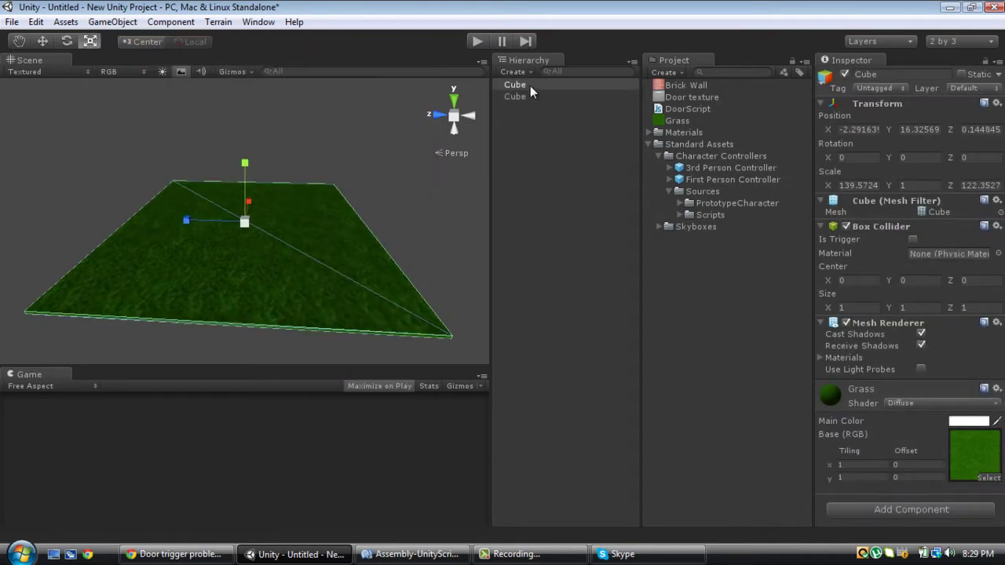
- Replace the duplicate grass cube with a new cube scaled uniformly to about 26.4
left_click(529, 84)
key("Delete")
left_click(112, 22)
mouse_move(142, 56)
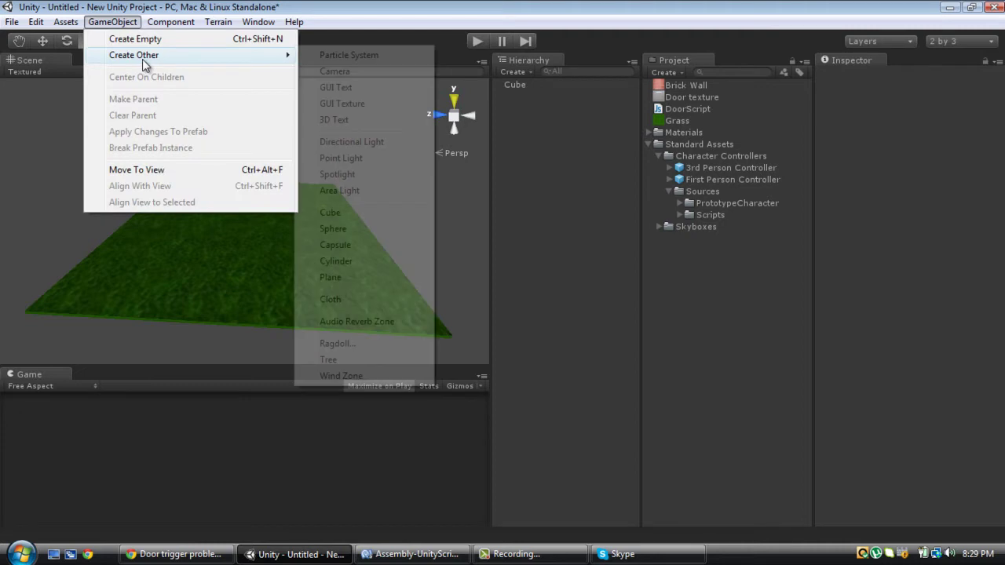
left_click(369, 214)
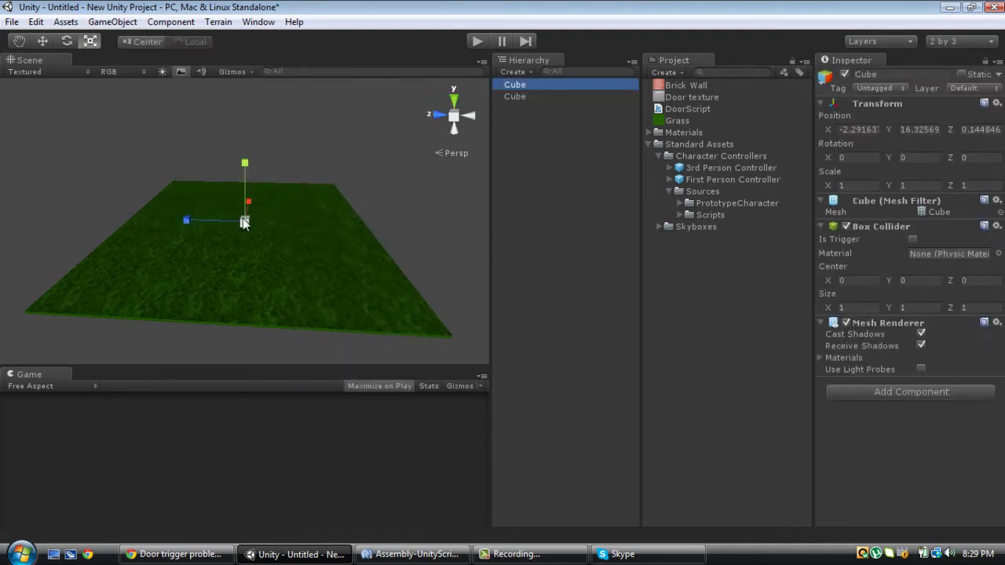
left_click_drag(244, 222, 996, 128)
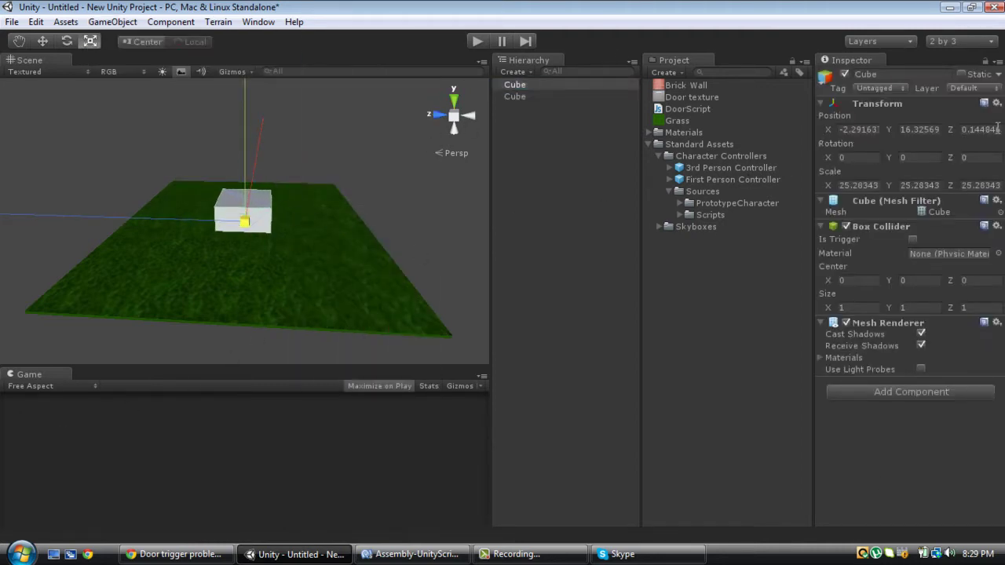
- Thin the new cube to about 3.19 on X and stand it on the ground near Y 29.37, Z 47.75
left_click_drag(424, 283, 279, 221, "alt")
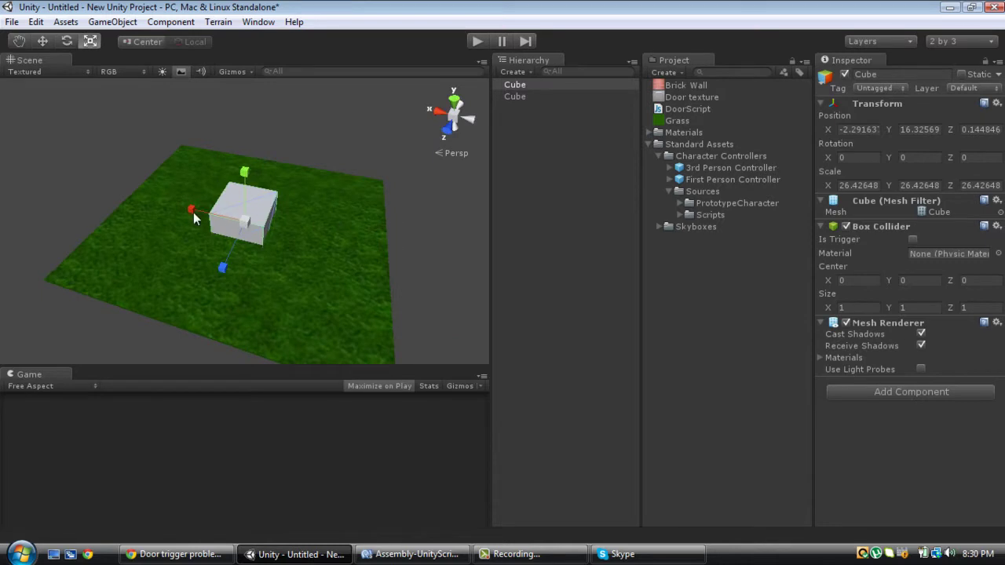
left_click_drag(194, 218, 238, 239)
key("w")
mouse_move(239, 171)
left_mouse_down()
mouse_move(239, 161)
mouse_move(238, 170)
left_mouse_up()
- Stretch the thin cube along Z to about 55.29 to form a long wall
left_click_drag(307, 196, 226, 228, "alt")
key("r")
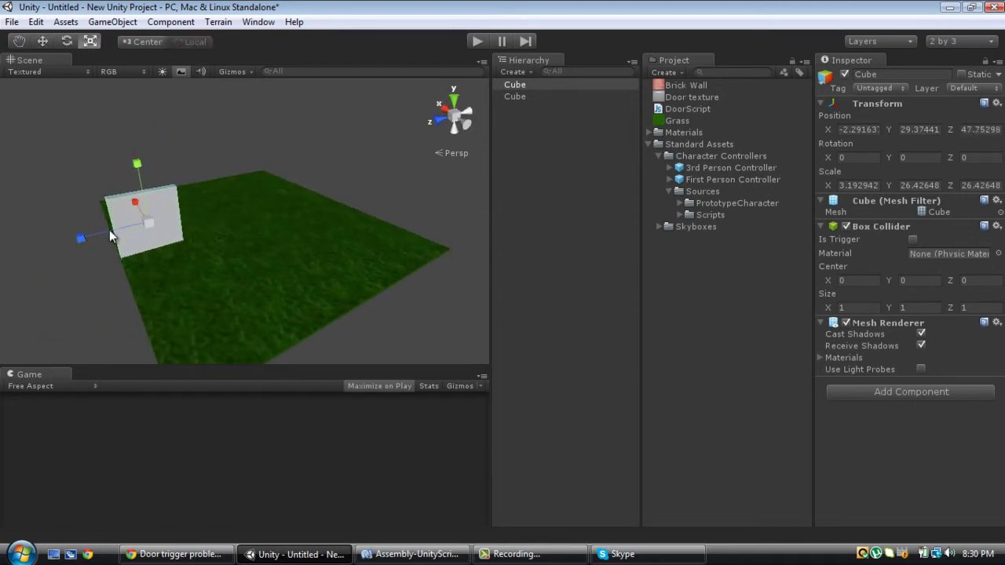
left_click_drag(55, 240, 20, 251)
- Duplicate the wall and line up both walls along Z with a doorway gap between them
left_click_drag(157, 236, 206, 202, "alt")
key("w")
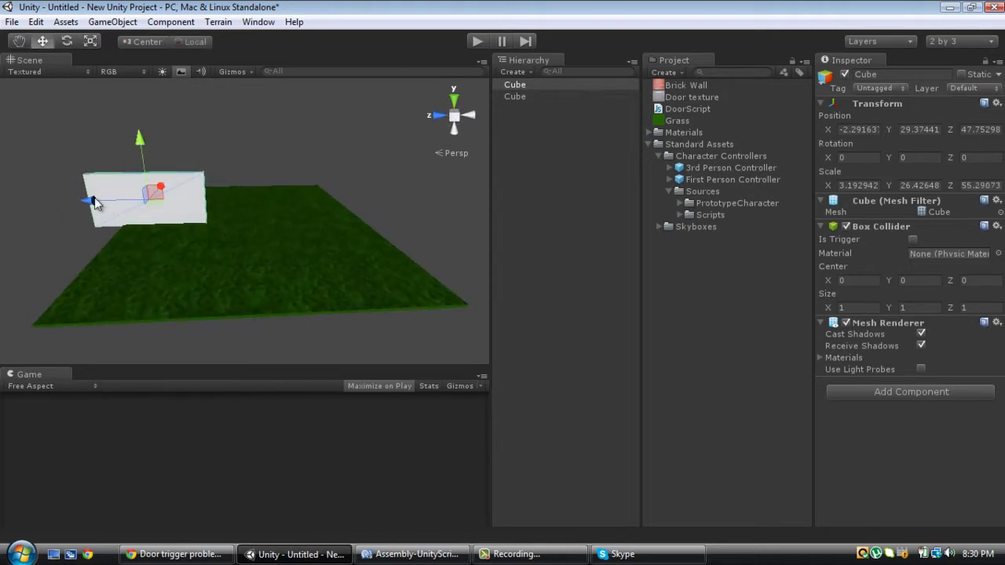
left_click_drag(94, 197, 267, 188)
key("ctrl+d")
left_click(253, 161)
- Apply the Brick Wall texture to both walls
left_click_drag(193, 199, 535, 179, "alt")
left_click_drag(149, 147, 156, 204)
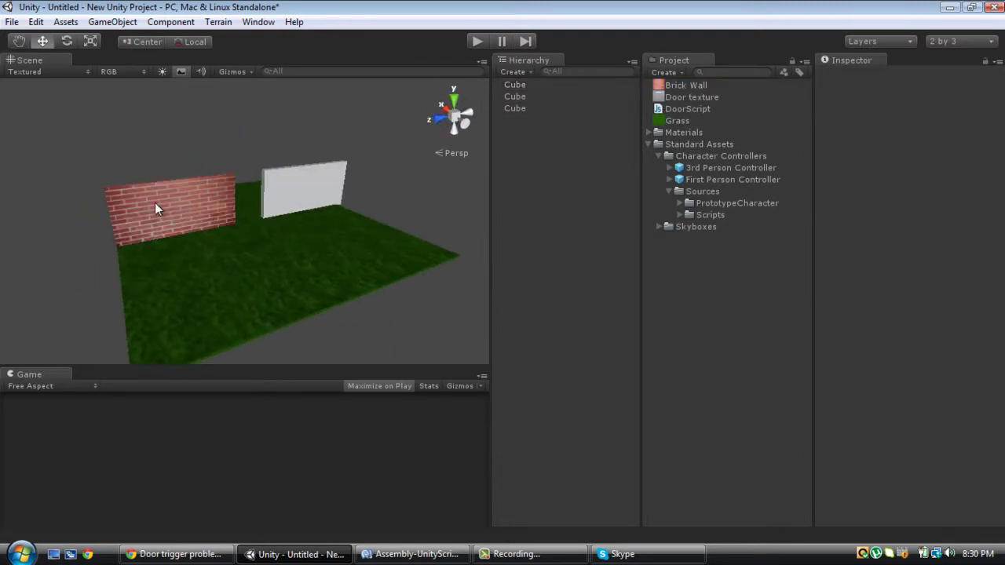
left_click_drag(683, 85, 305, 185)
- Shorten the right-hand brick wall to about 51.57 on Z and position it near Z -35.69
left_click_drag(299, 189, 355, 239, "alt")
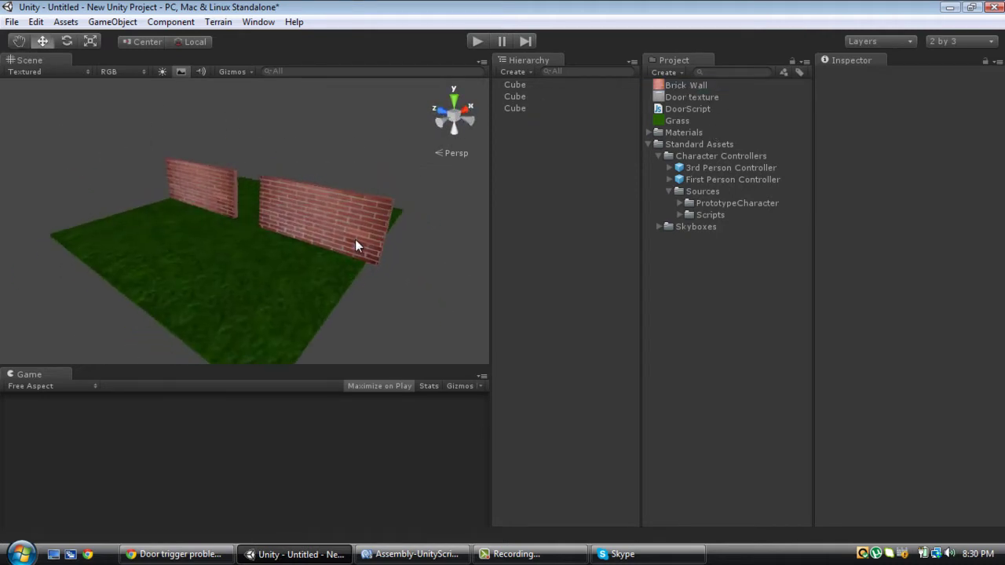
left_click(355, 239)
left_click_drag(270, 203, 256, 200)
key("w")
key("r")
left_click_drag(157, 182, 325, 203, "alt")
left_click(412, 217)
left_click_drag(262, 214, 200, 208, "alt")
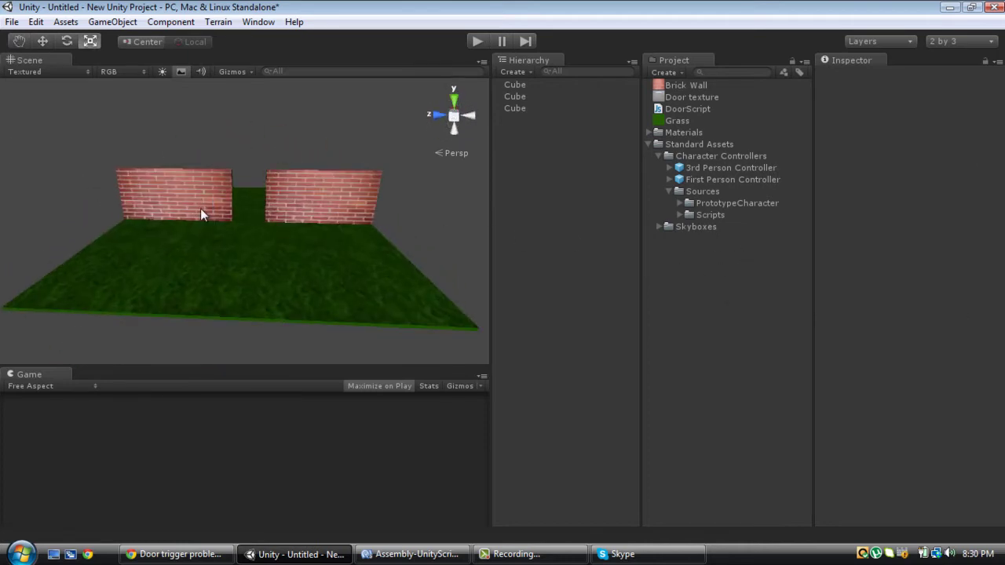
- Add a cube in the gap between the brick walls and scale it uniformly to about 11.82
scroll(231, 209, "up", 8)
left_click_drag(267, 183, 264, 237, "alt")
scroll(263, 225, "up", 5)
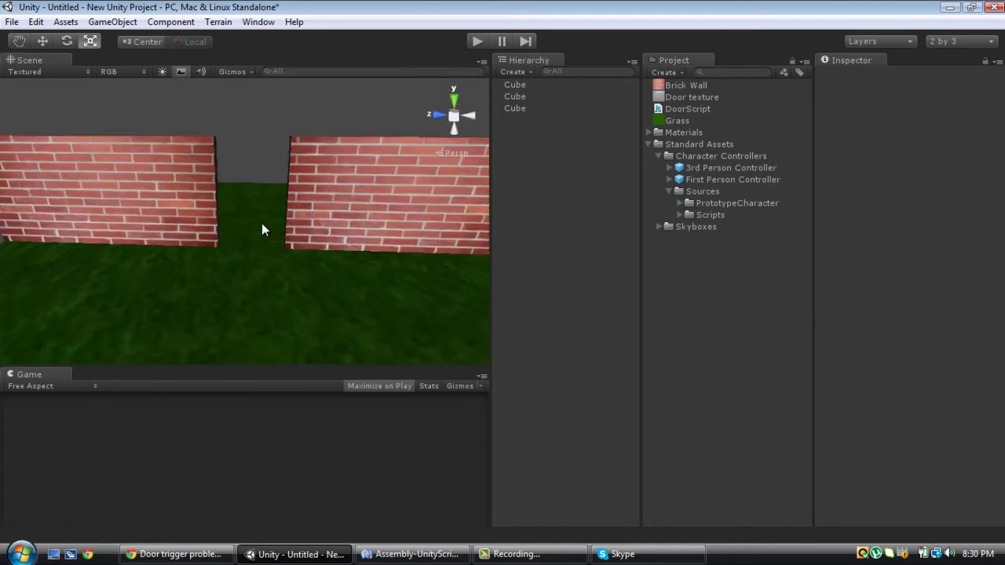
left_click(114, 23)
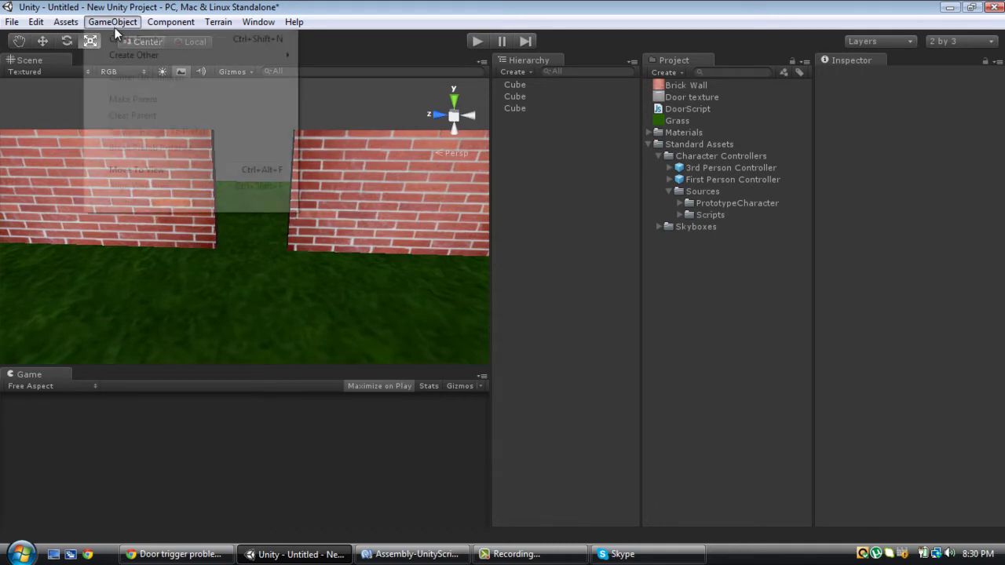
mouse_move(139, 57)
left_click(330, 212)
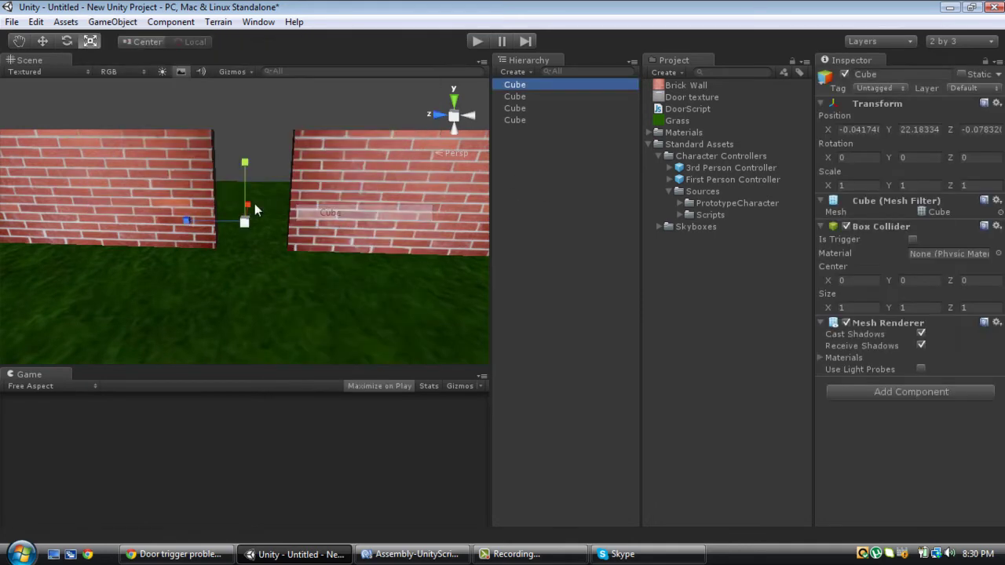
left_click_drag(330, 212, 360, 157, "alt")
left_click_drag(245, 221, 928, 451)
- Center the door cube in the wall gap at about X -1.94, Z -1.80
left_click_drag(336, 338, 203, 288, "alt")
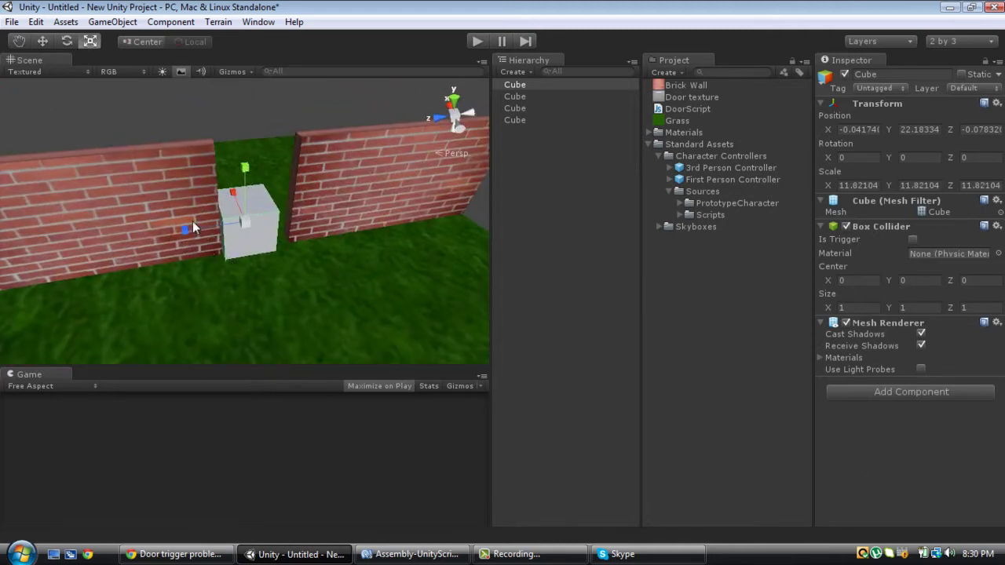
left_click(453, 101)
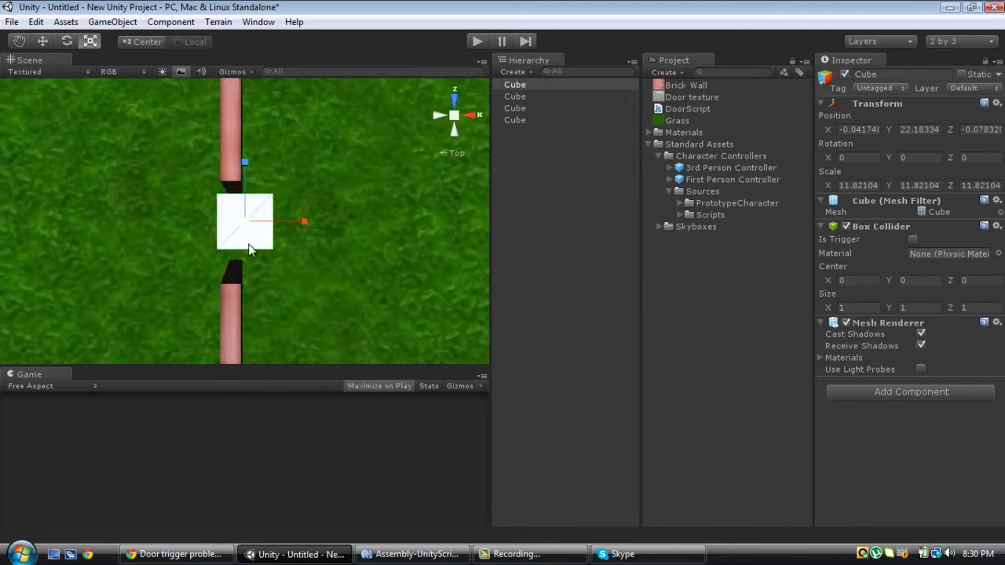
key("w")
left_click_drag(279, 224, 276, 221)
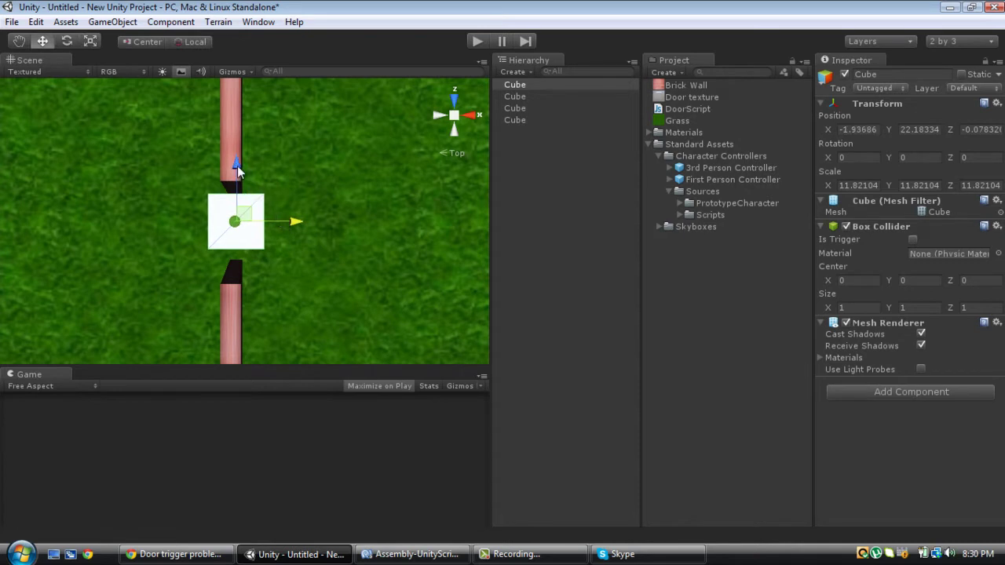
left_click_drag(239, 173, 240, 175)
- Widen the door cube along Z to about 15.96 to span the gap between the walls
key("r")
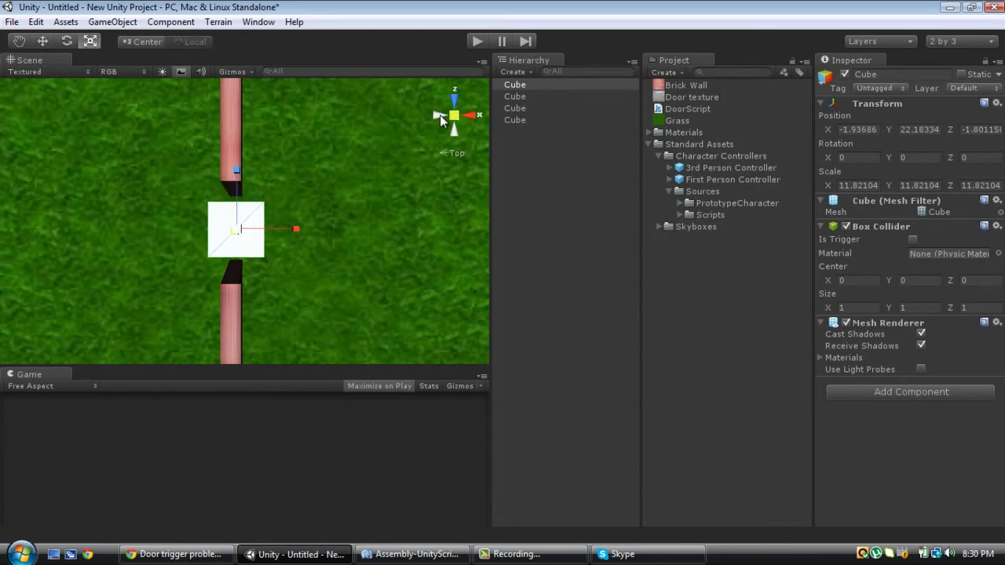
middle_click_drag(235, 206, 275, 168)
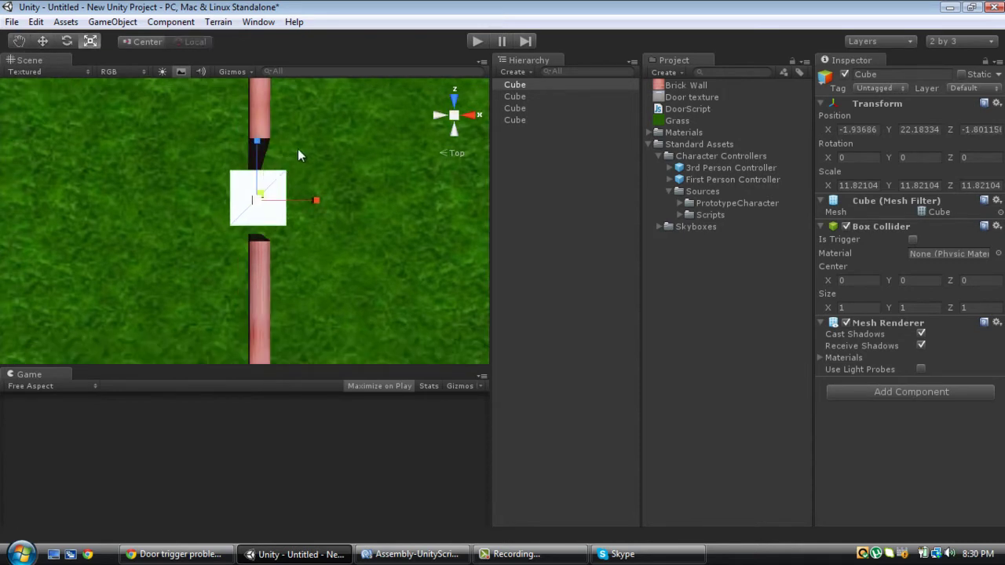
left_click_drag(258, 143, 255, 121)
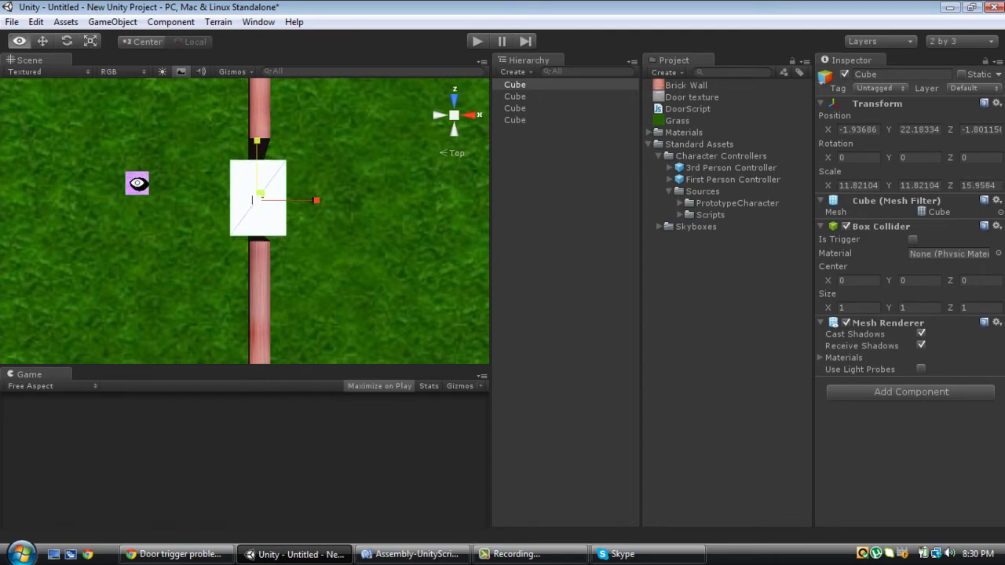
- Scale the door cube to about 24.09 on Y and raise it to about Y 29.20 to match the wall height
left_click_drag(134, 183, 337, 115, "alt")
left_click(451, 123)
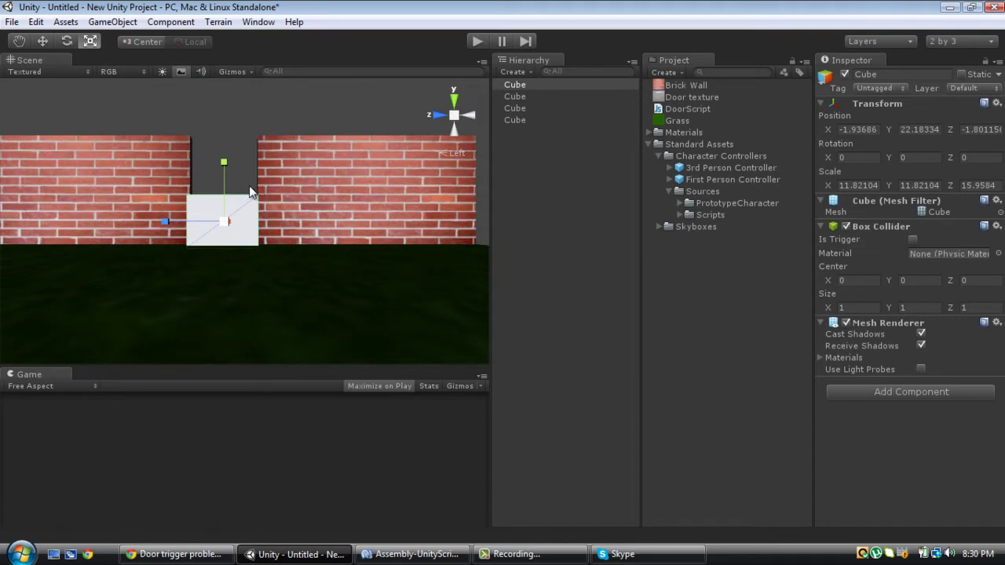
left_click_drag(231, 144, 246, 86)
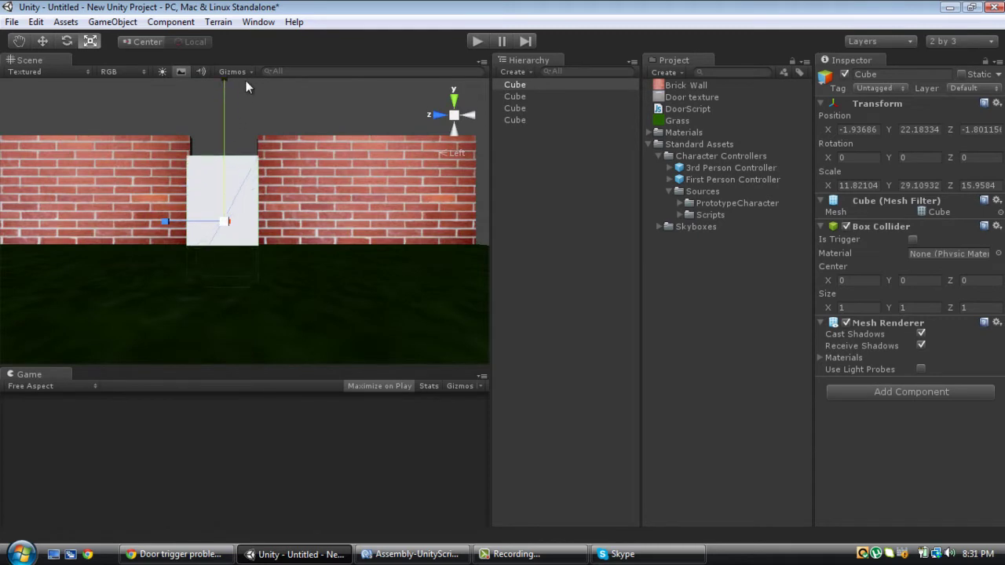
key("w")
left_click_drag(224, 157, 225, 128)
key("r")
key("w")
key("r")
key("w")
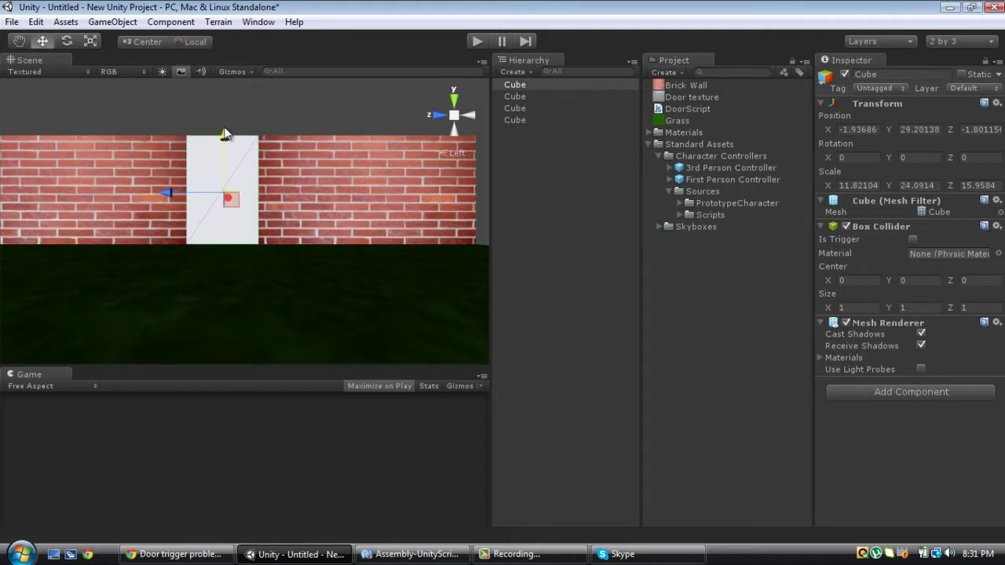
left_click(221, 124)
- Thin the door cube to about 2.07 on X and move it to about X -3.32
left_click_drag(464, 116, 240, 197, "alt")
left_click(237, 196)
key("r")
left_click_drag(173, 219, 210, 230)
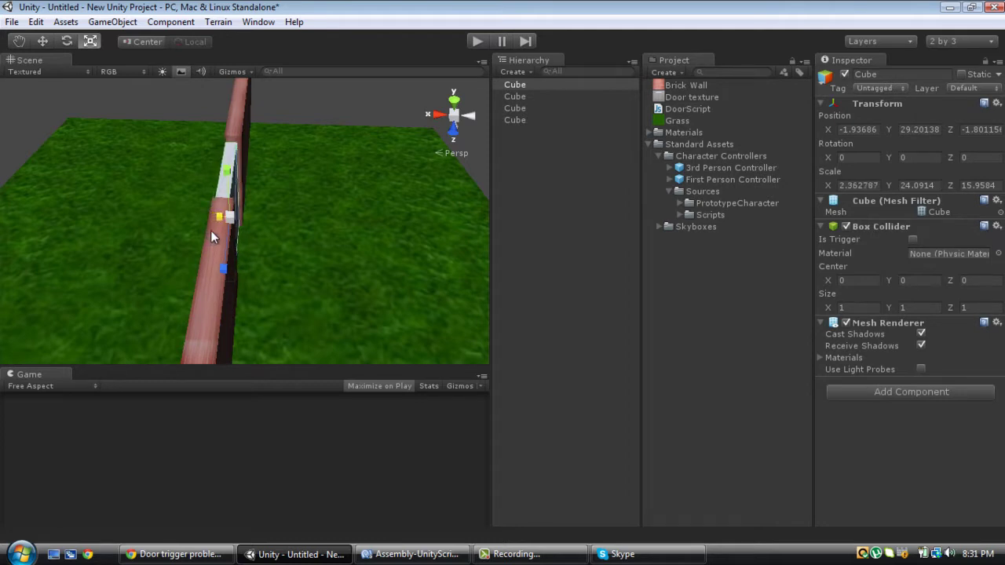
key("w")
left_click_drag(313, 221, 195, 197, "alt")
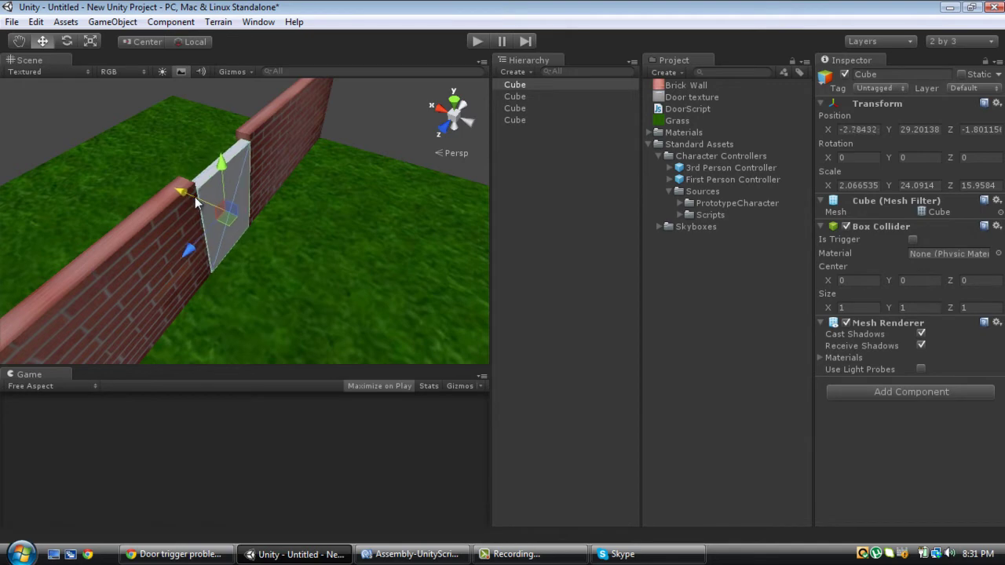
left_click(152, 147)
- Increase the door cube's height to about 25.87 and raise it to about Y 29.72
left_click_drag(153, 146, 287, 112, "alt")
left_click(237, 162)
key("r")
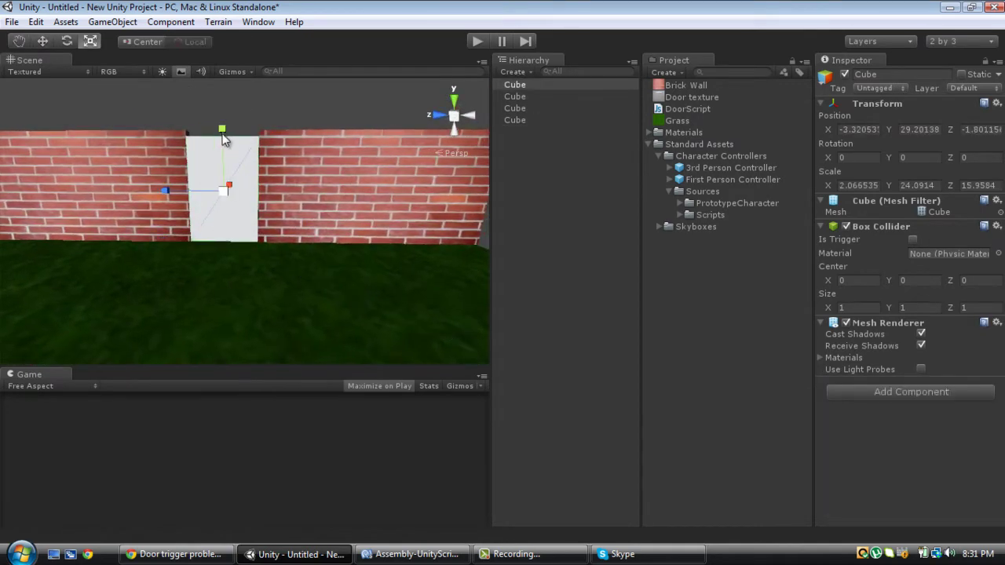
left_click_drag(223, 134, 263, 196)
left_click(237, 105)
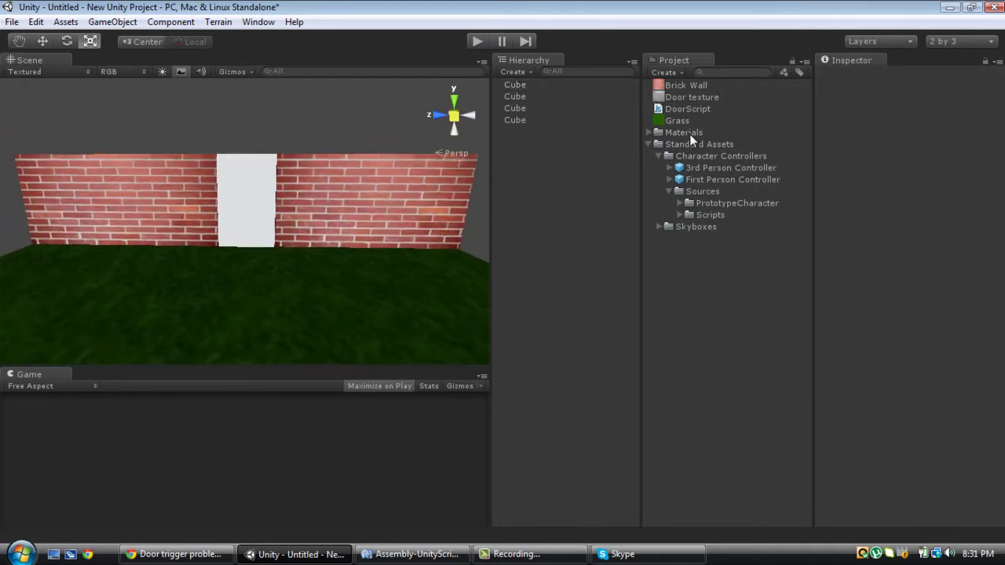
- Apply the Door texture to the cube between the brick walls
left_click_drag(682, 94, 518, 118)
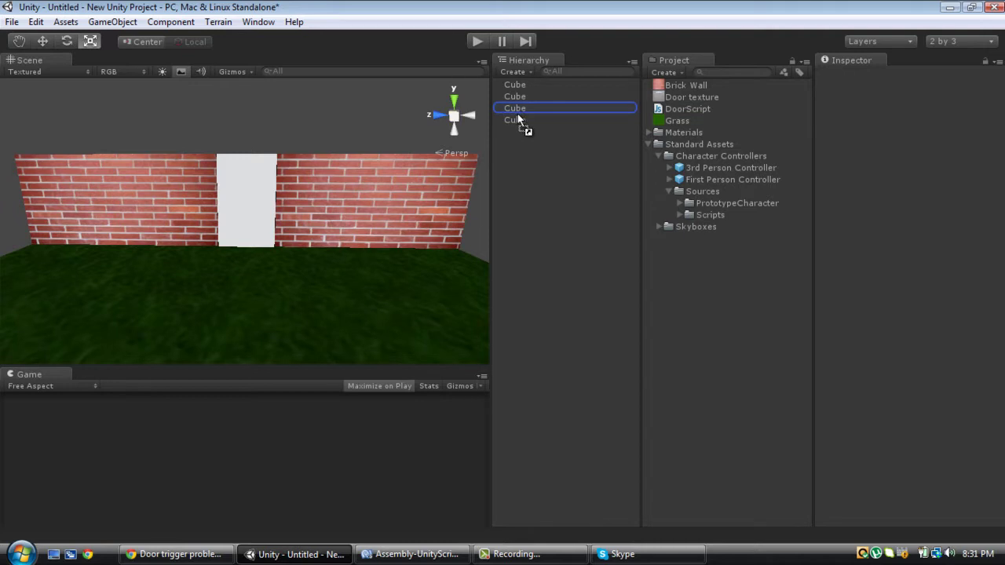
left_click_drag(406, 131, 239, 205)
right_click_drag(357, 101, 332, 189, "alt")
scroll(347, 191, "up", 5)
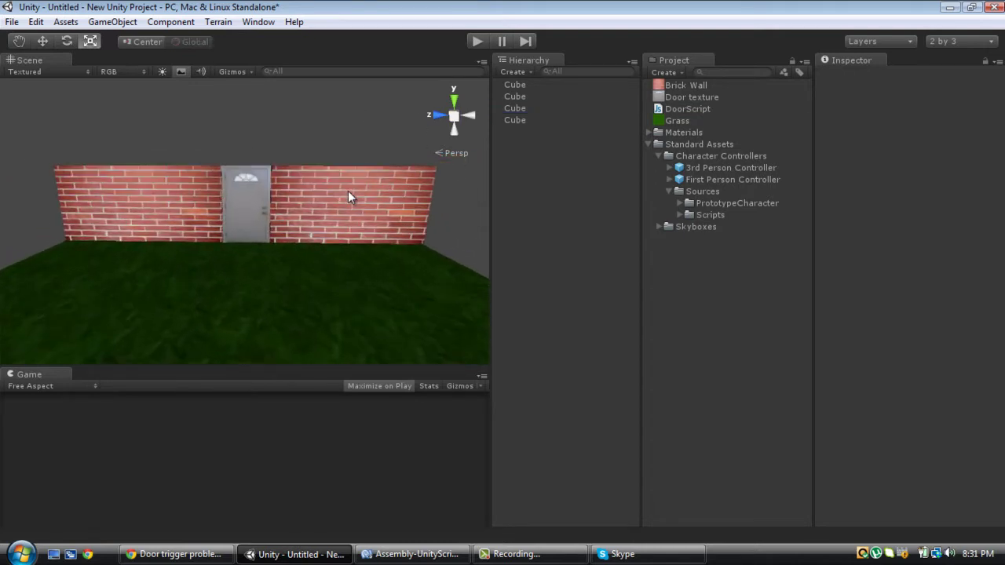
- Widen the door slightly along Z to close the gaps beside the brick walls
left_click(242, 196)
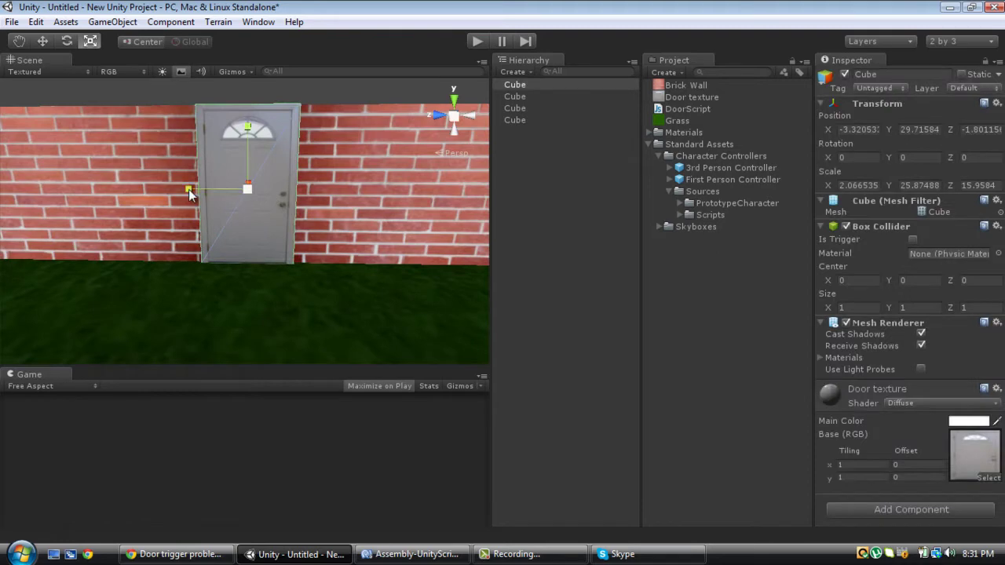
left_click_drag(188, 187, 187, 187)
left_click(367, 96)
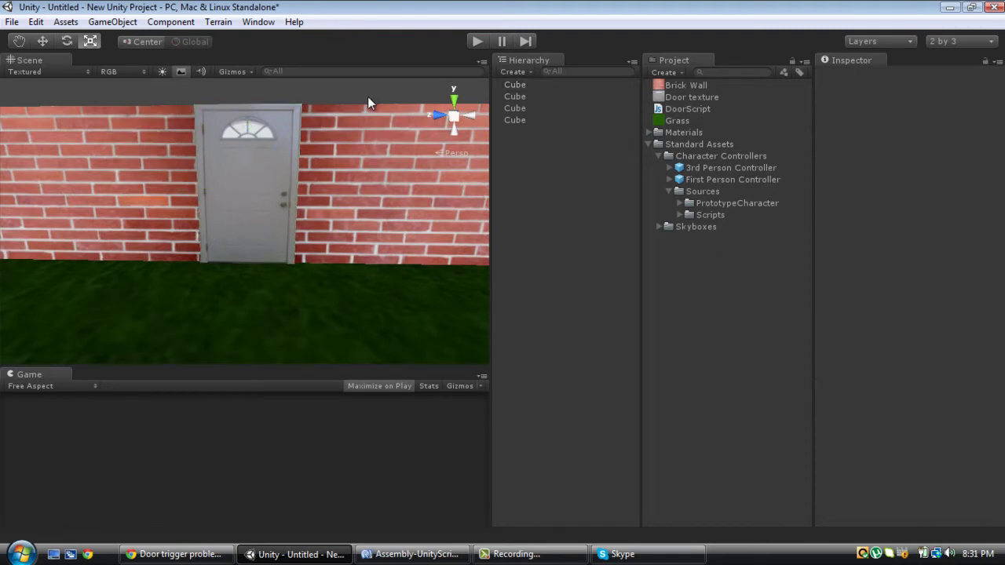
scroll(357, 157, "down", 5)
left_click_drag(153, 156, 307, 191, "alt")
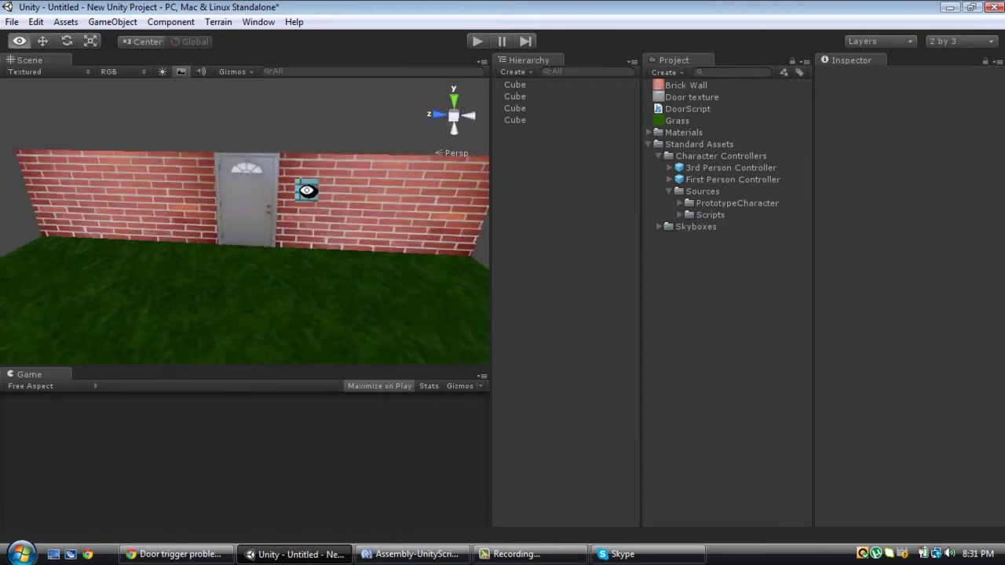
- Rename the grass cube as Ground
left_click(536, 84)
left_click(520, 119)
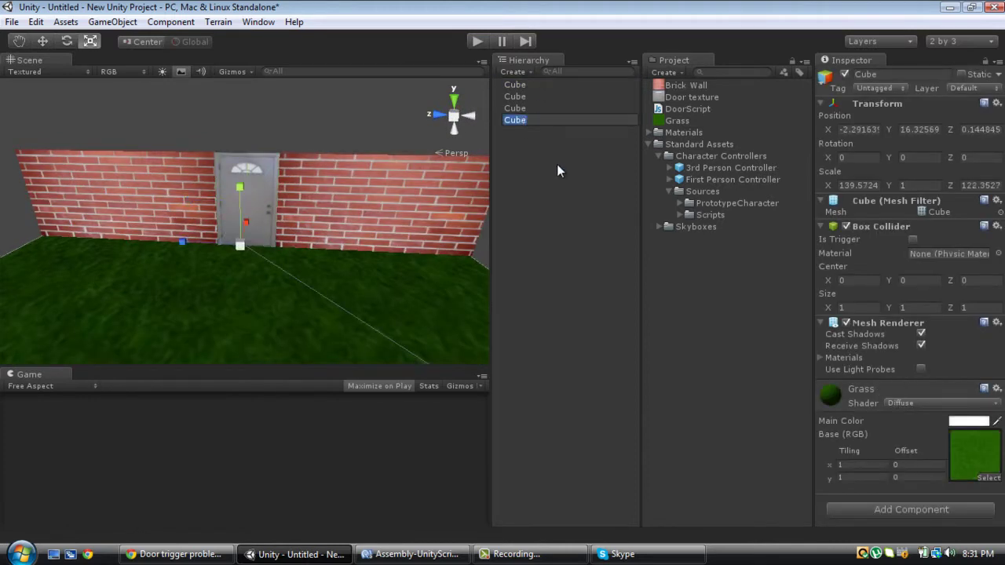
type("Ground")
key("Return")
- Rename the brick wall cube on the left of the door as Left Walls
left_click(527, 108)
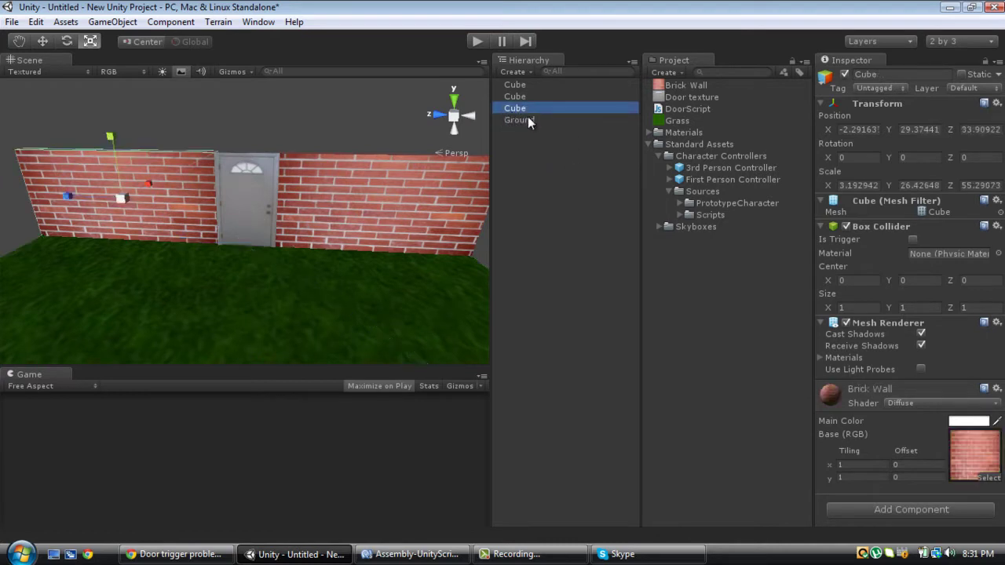
key("F2")
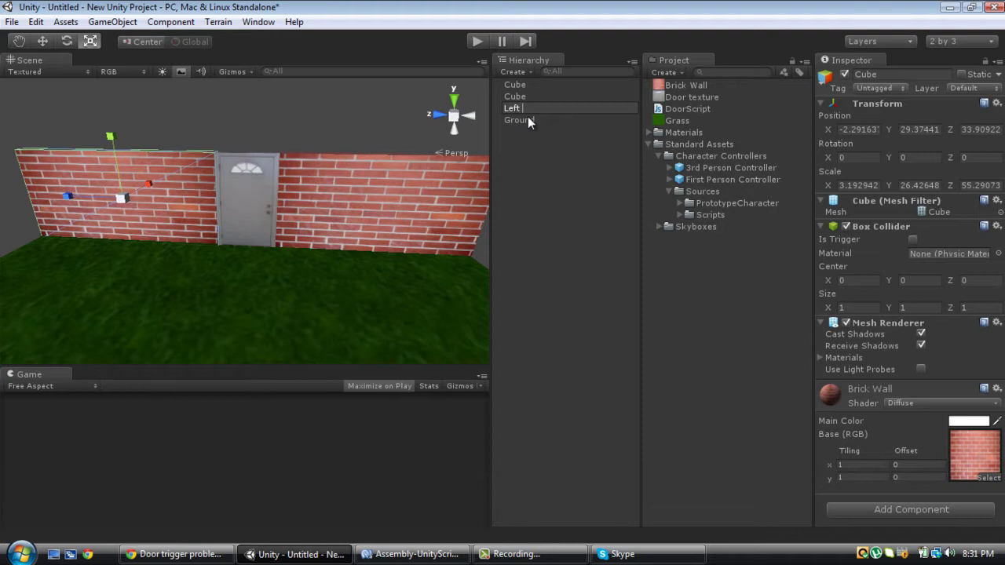
type("Left Walls")
key("Return")
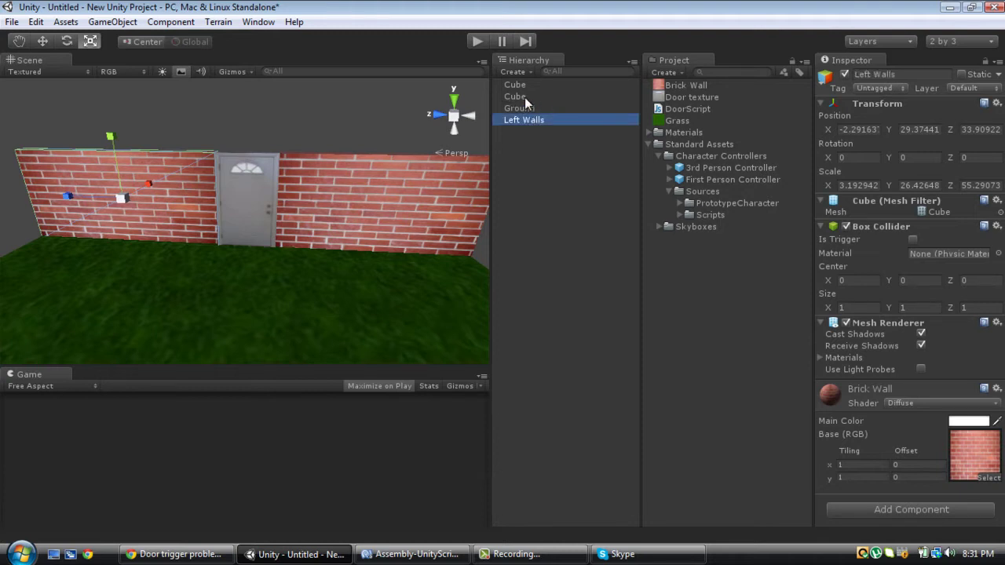
- Rename the brick wall cube on the right of the door as Right Walls
left_click(525, 97)
key("F2")
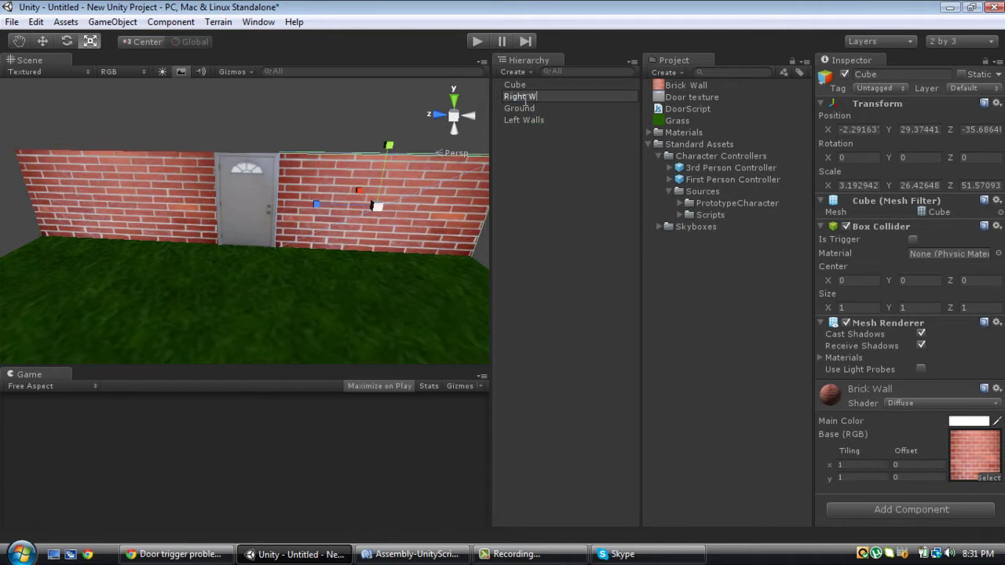
type("Right Walls")
key("Return")
- Rename the door cube as Mesh
left_click(549, 85)
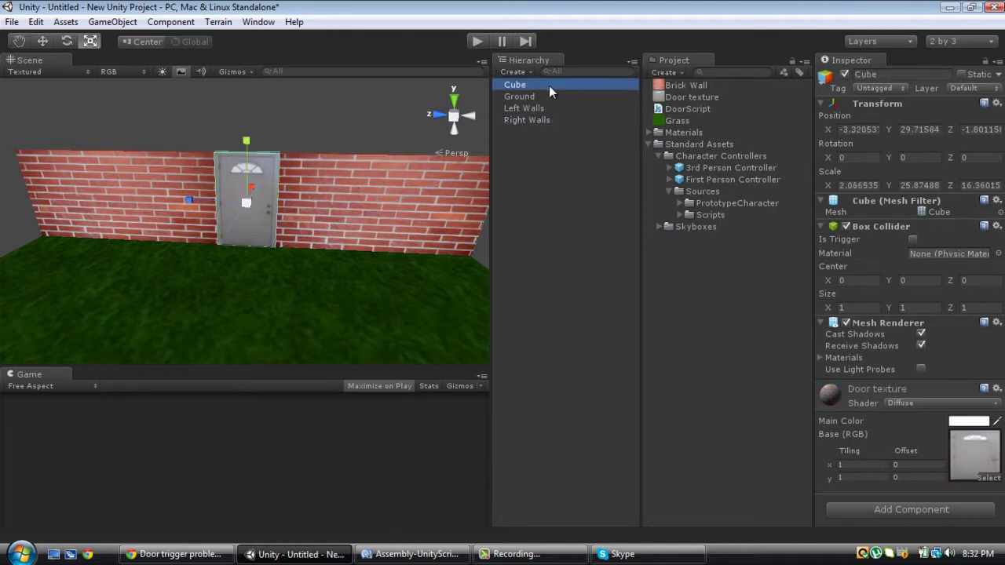
key("F2")
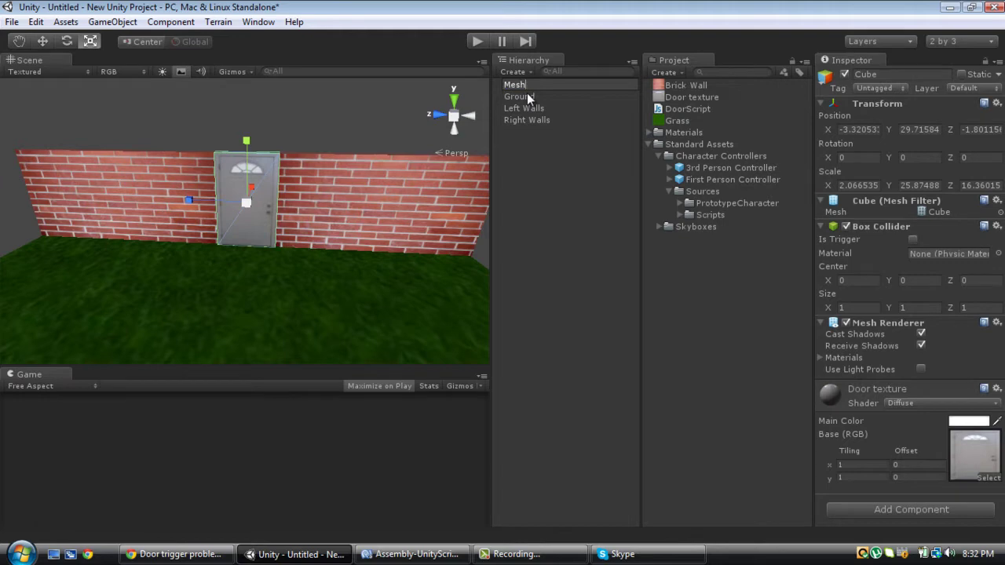
key("Return")
- Create an empty game object and move it to the door's hinge edge beside Left Walls, at about Z 6.51
left_click(112, 22)
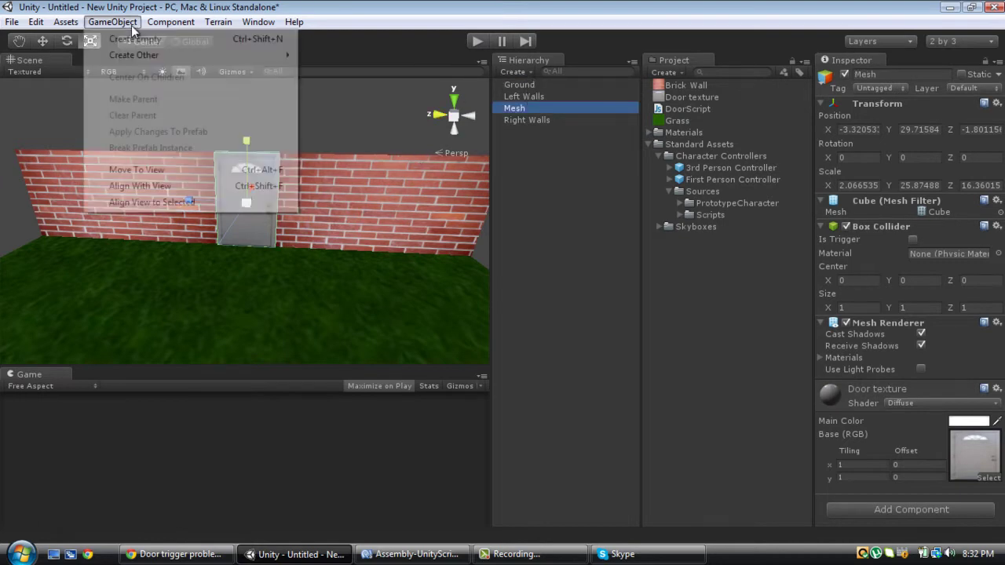
left_click(130, 34)
left_click_drag(259, 214, 439, 353, "alt")
left_click_drag(257, 283, 248, 300)
key("f")
left_click_drag(281, 235, 231, 152, "alt")
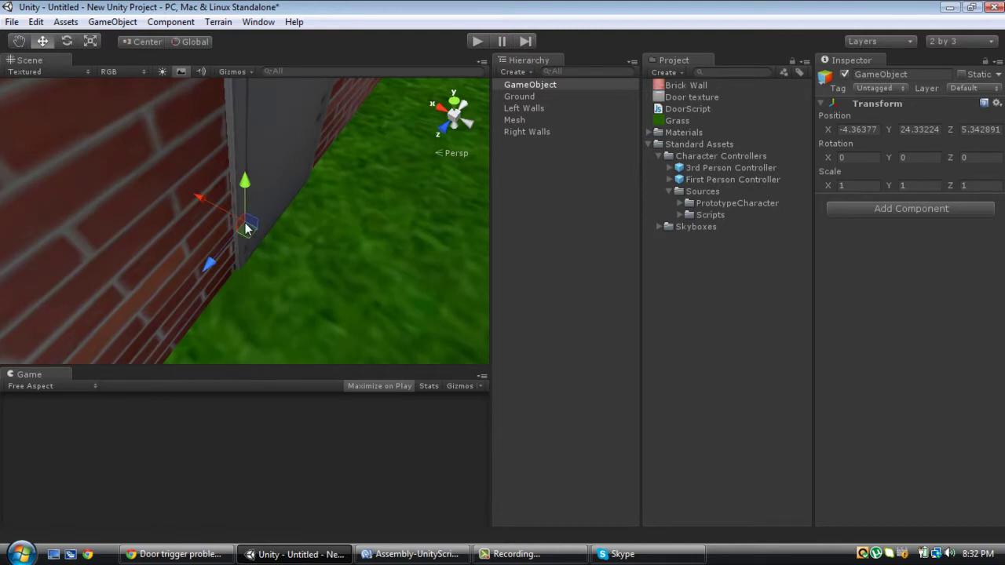
left_click_drag(221, 250, 199, 272)
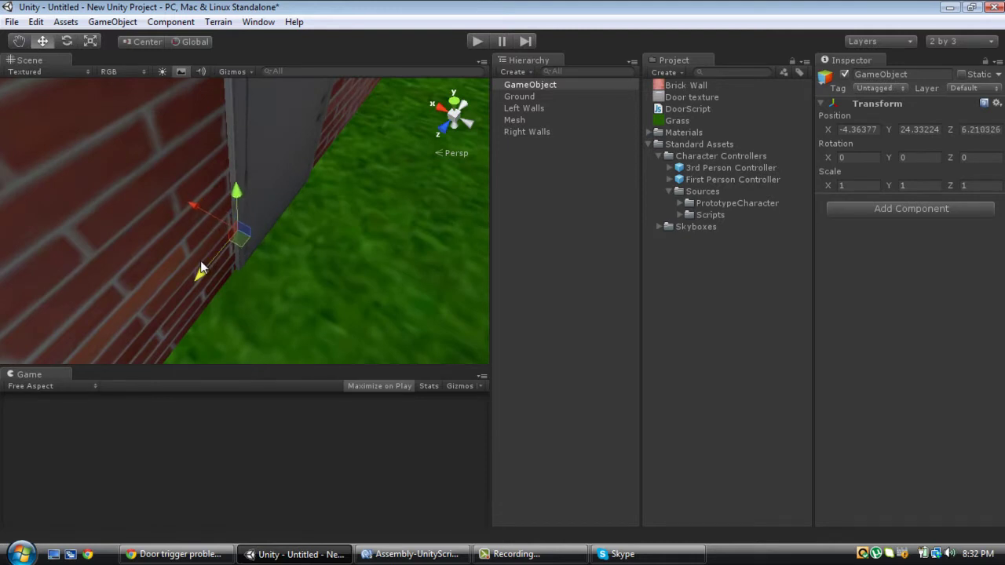
- Centre the empty object within the door's thickness, at about X -3.41
left_click_drag(253, 230, 180, 202, "alt")
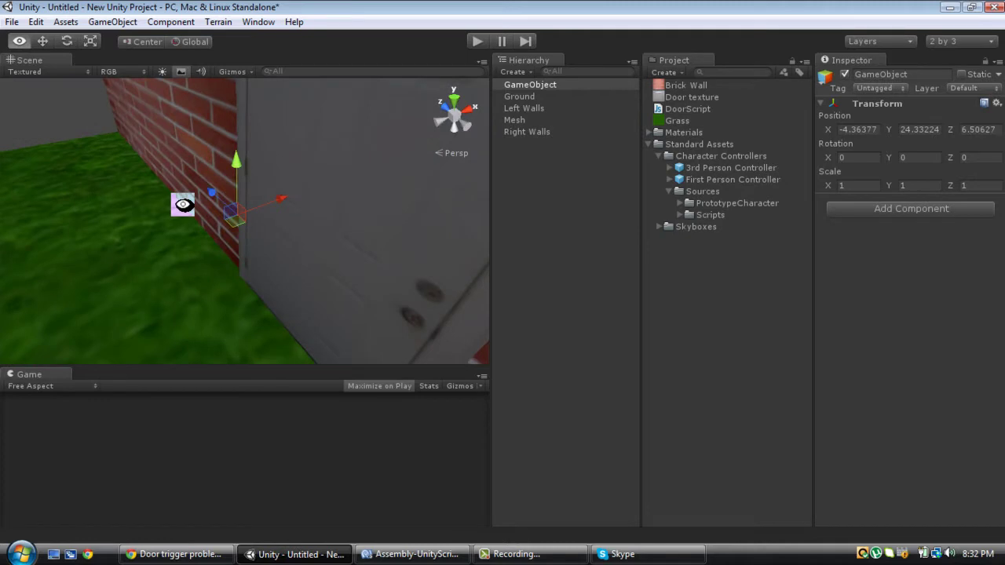
left_click_drag(281, 202, 117, 134)
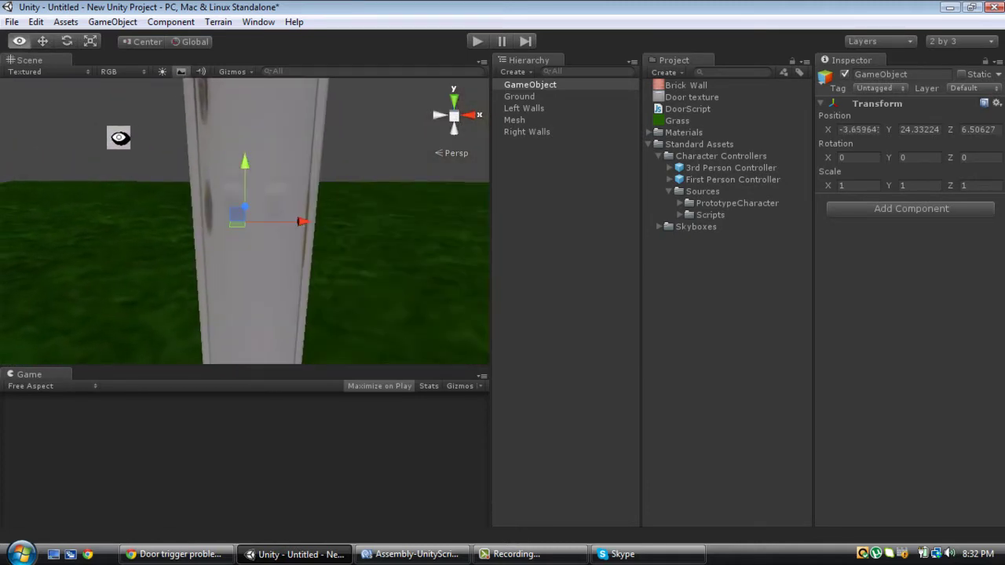
left_click_drag(306, 223, 307, 223)
- Fine-tune the empty object along Z to sit exactly on the seam between door and left wall, at about Z 6.37
left_click_drag(139, 166, 232, 158, "alt")
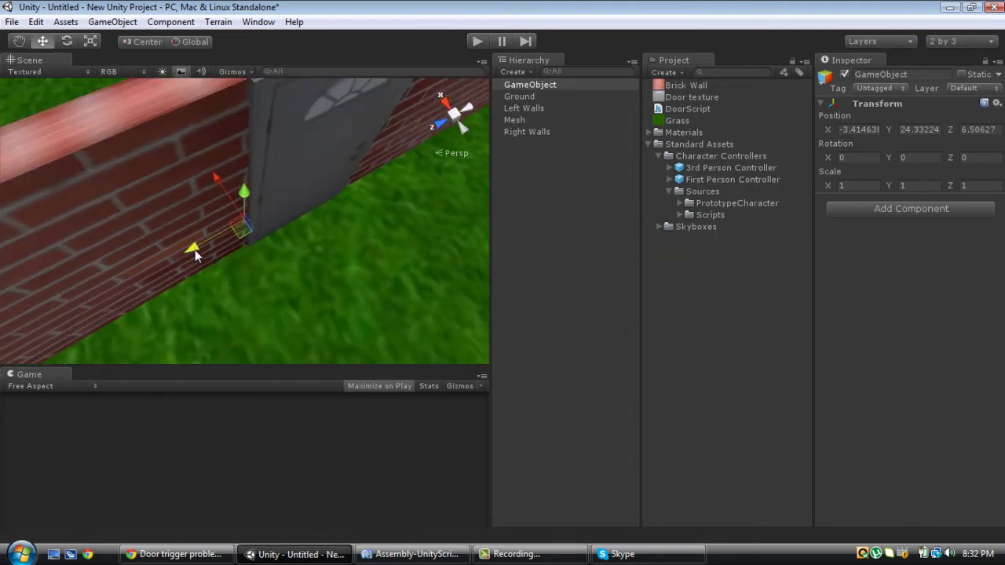
left_click_drag(195, 249, 199, 247)
left_click_drag(329, 247, 197, 61, "alt")
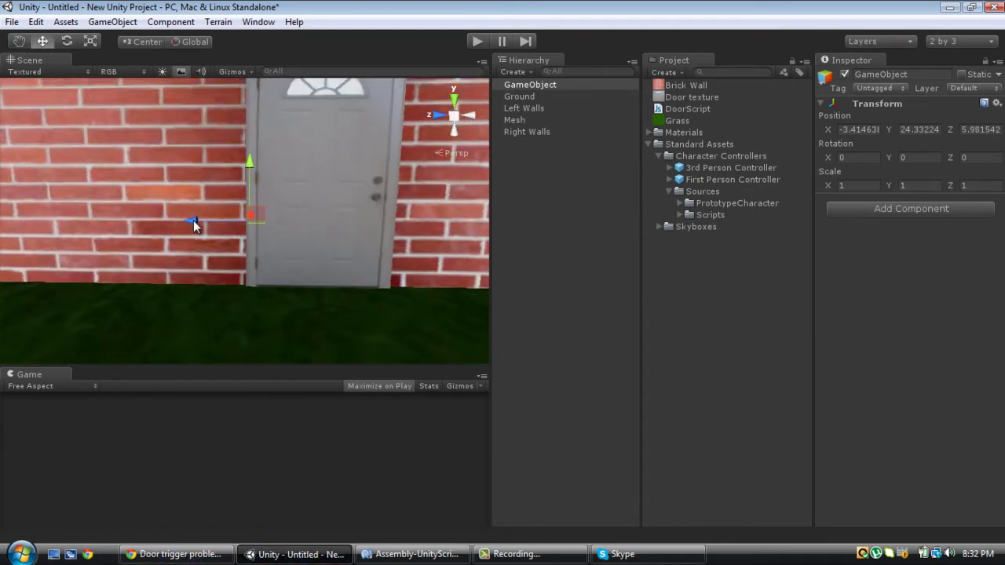
left_click_drag(193, 220, 189, 219)
scroll(263, 256, "up", 4)
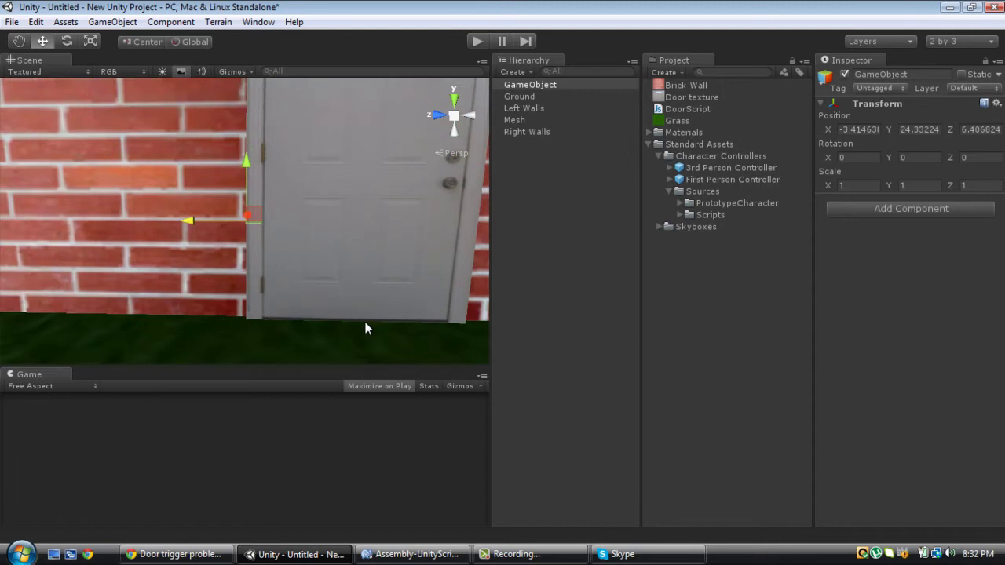
scroll(365, 322, "up", 5)
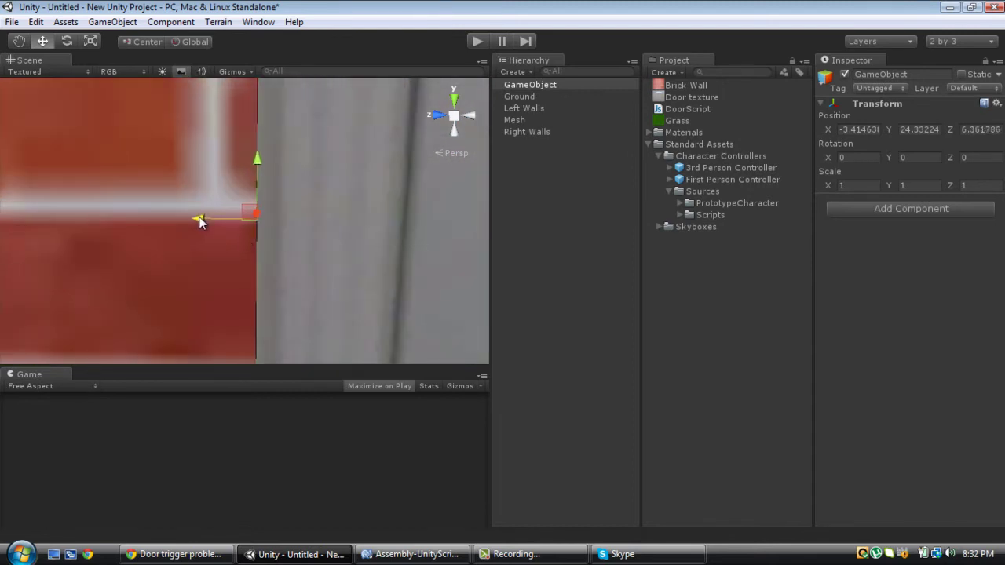
scroll(236, 228, "down", 8)
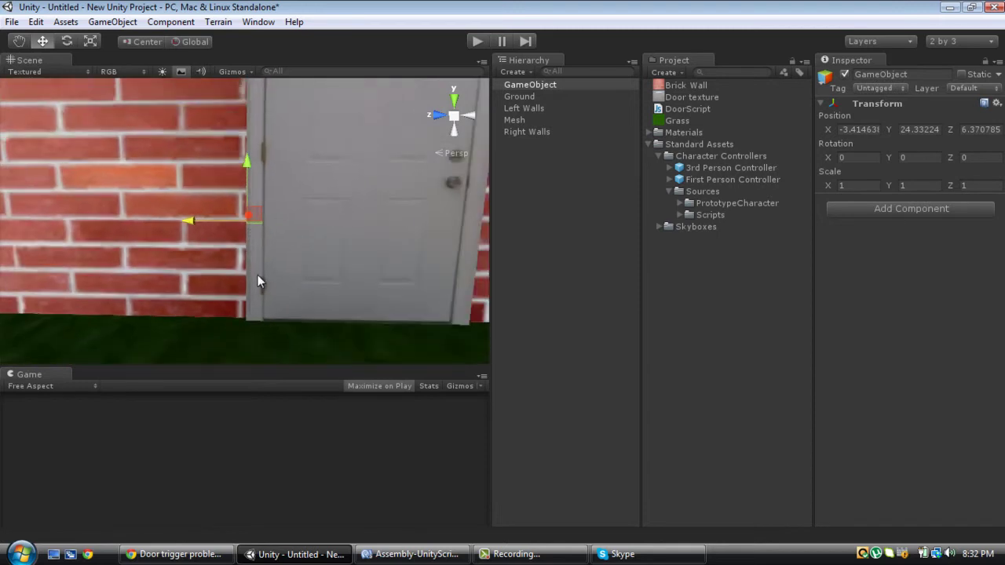
- Rename the empty object as Door, make Mesh its child, and select Door
left_click(568, 85)
type("Door")
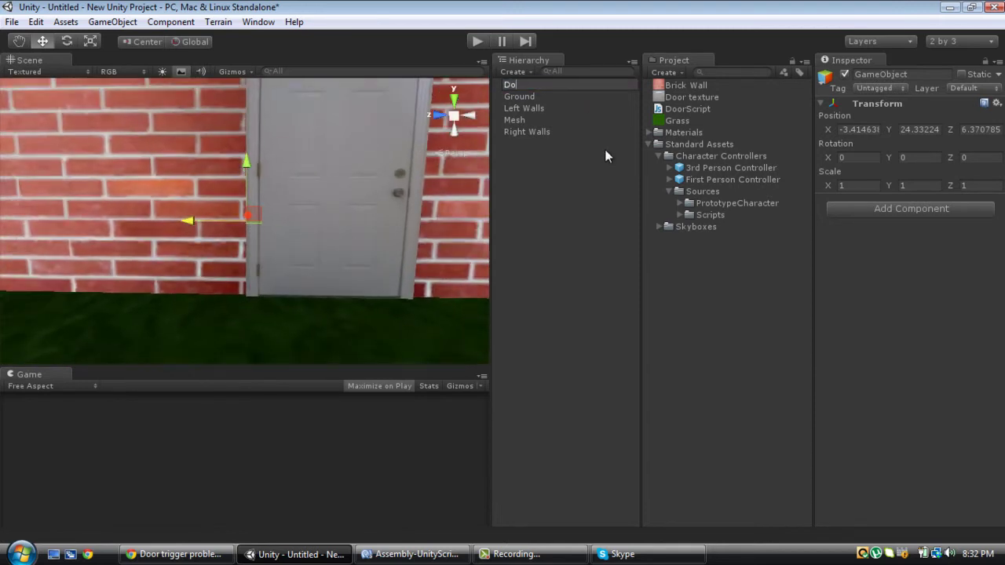
key("Return")
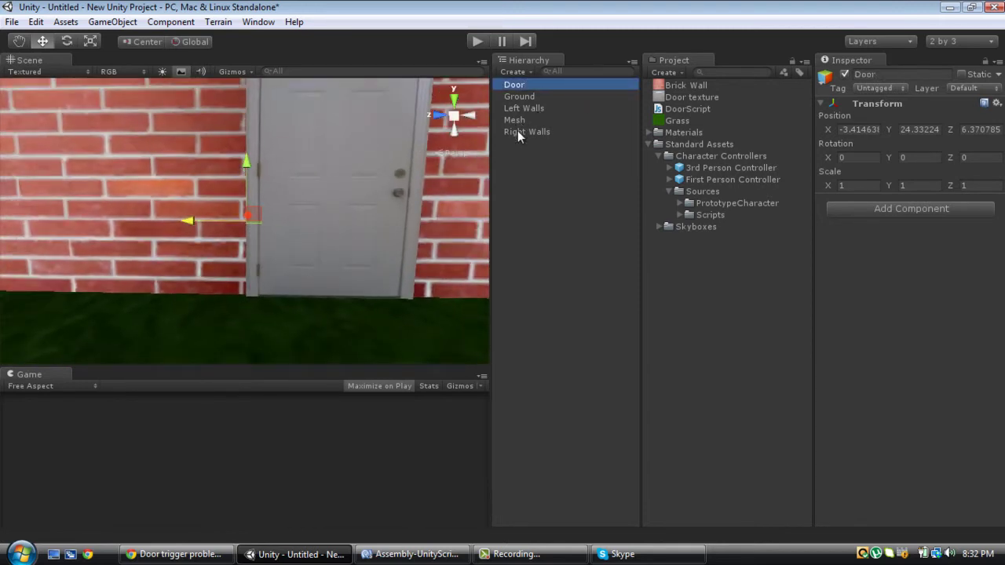
left_click_drag(511, 120, 533, 89)
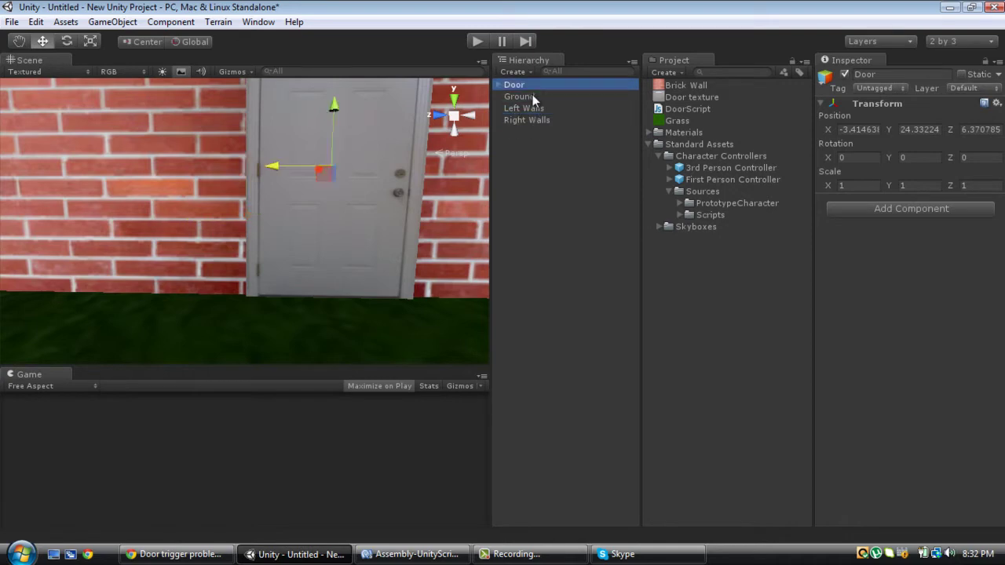
left_click(550, 177)
scroll(376, 188, "down", 5)
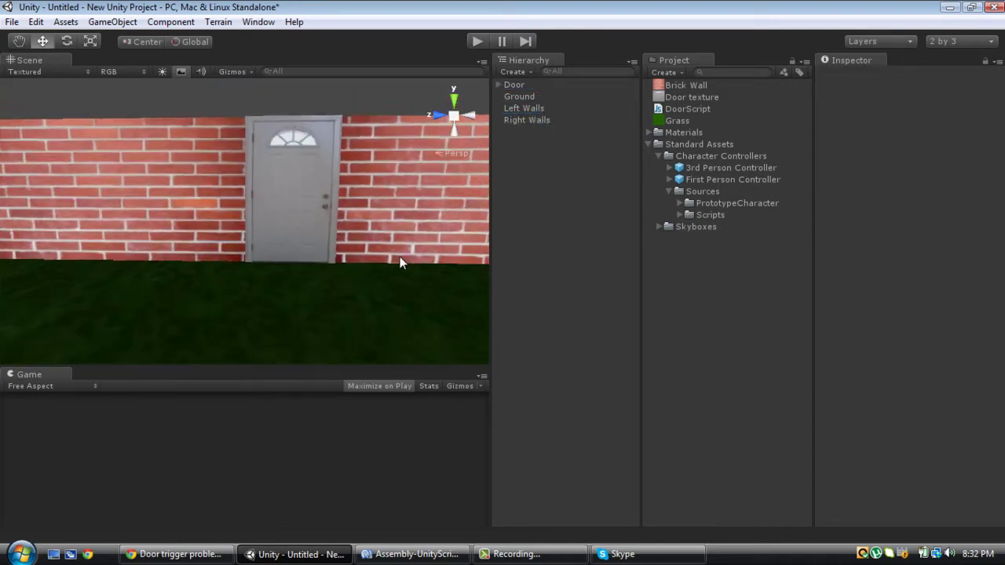
scroll(420, 159, "down", 2)
left_click(514, 86)
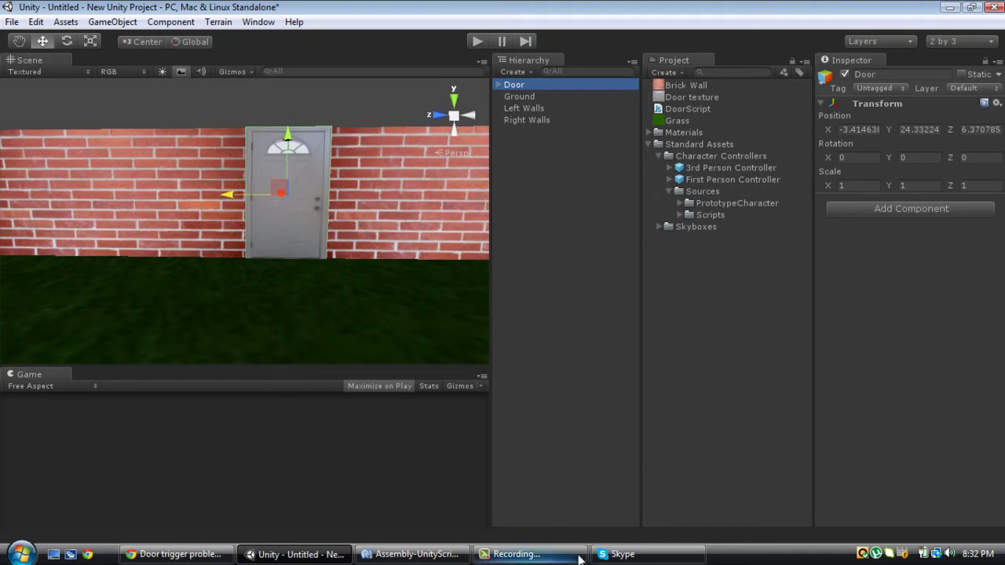
left_click(550, 554)
left_click(934, 490)
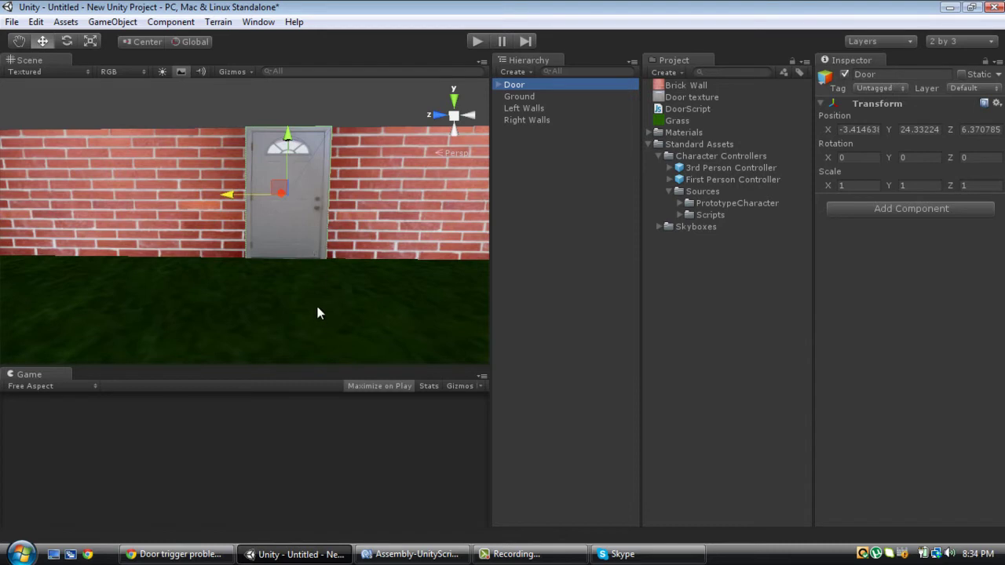
- Try rotating the Mesh child about its own vertical axis, and undo the rotation
left_click(309, 197)
key("e")
left_click_drag(297, 203, 228, 199)
key("ctrl+z")
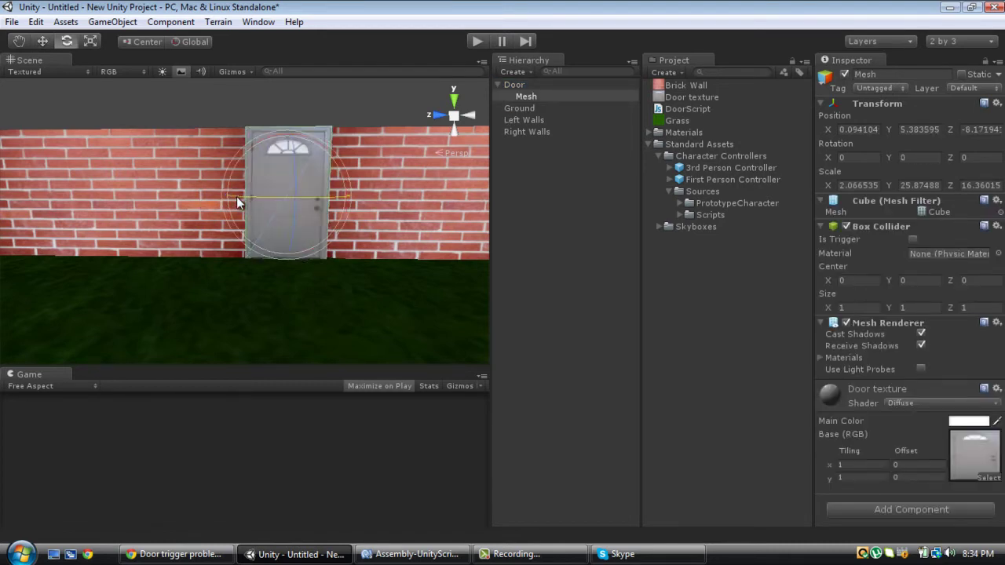
- Test rotating the Door parent about the vertical axis, undo the rotation, and clear the selection
left_click(509, 84)
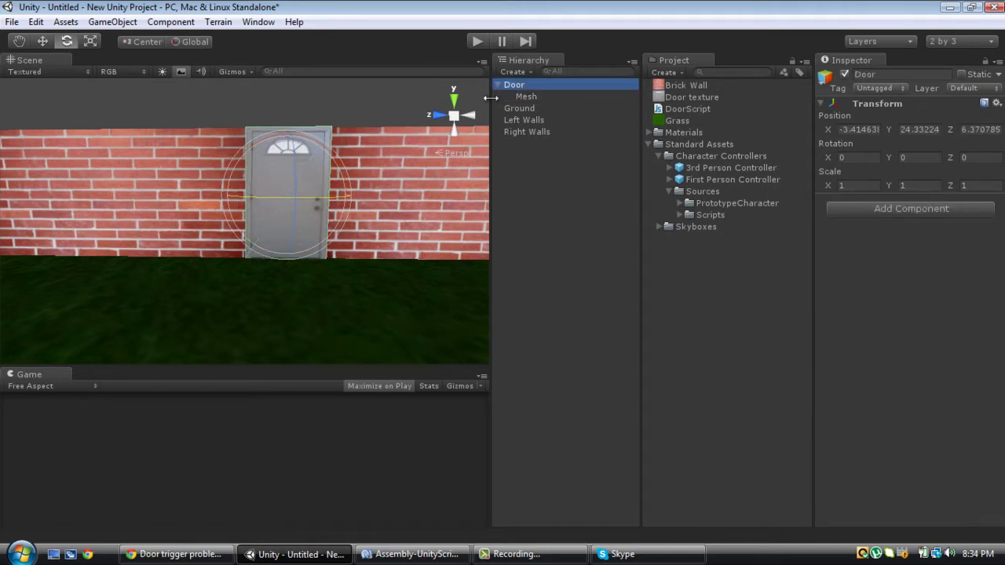
left_click_drag(311, 211, 332, 254)
key("ctrl+z")
left_click(504, 305)
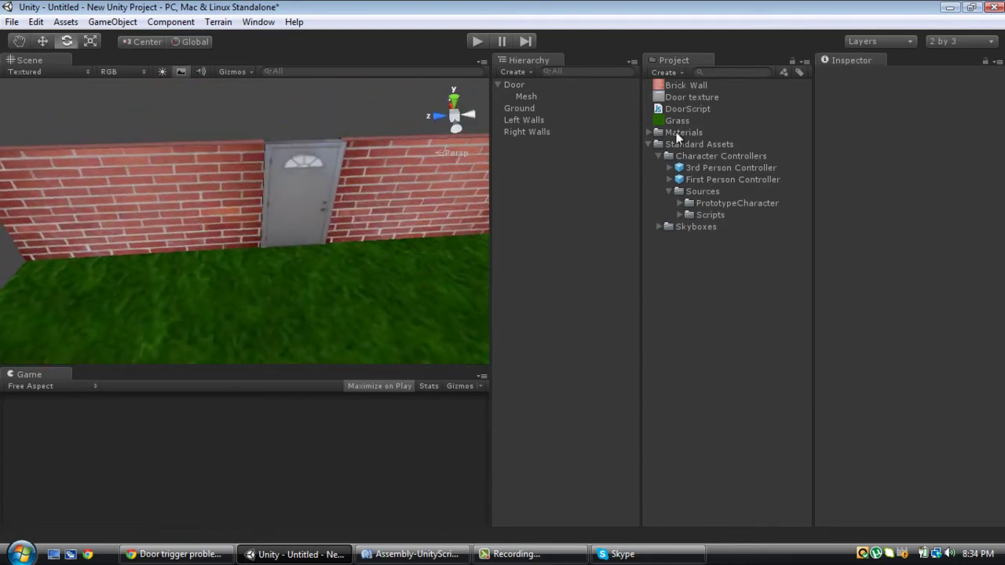
- Collapse the Standard Assets folder and bring up the selected DoorScript in MonoDevelop
left_click(647, 145)
left_click(648, 131)
left_click(647, 131)
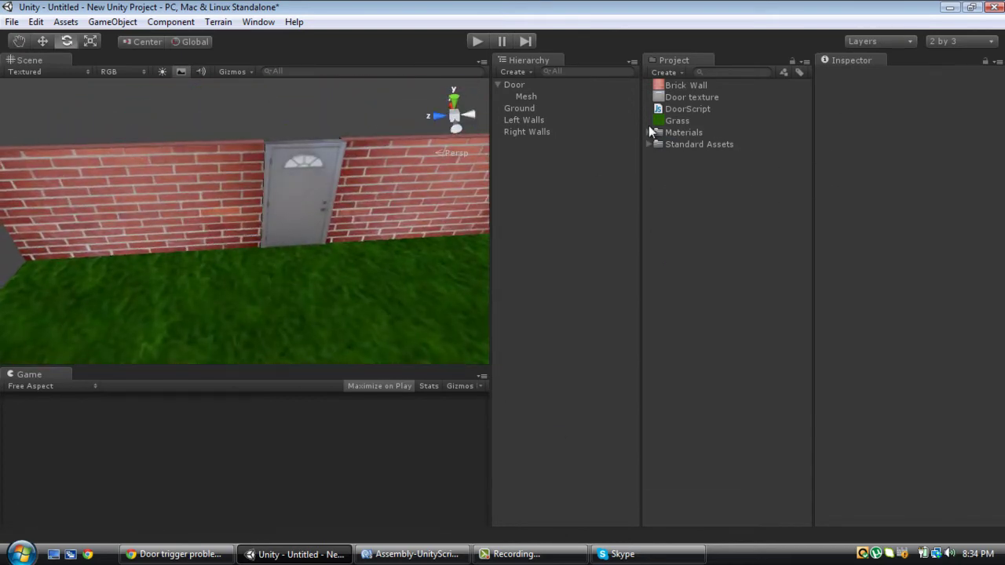
left_click(679, 111)
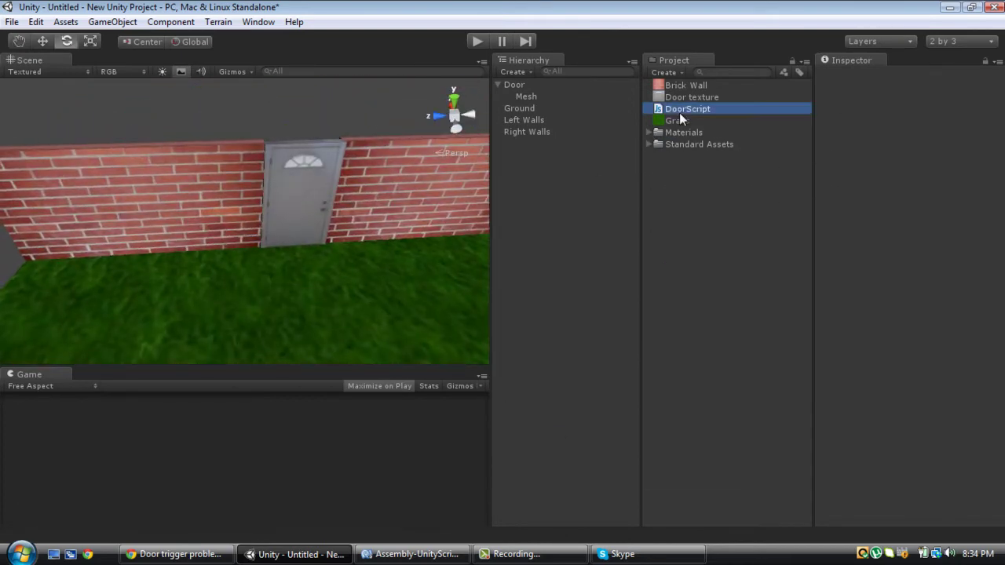
left_click(410, 555)
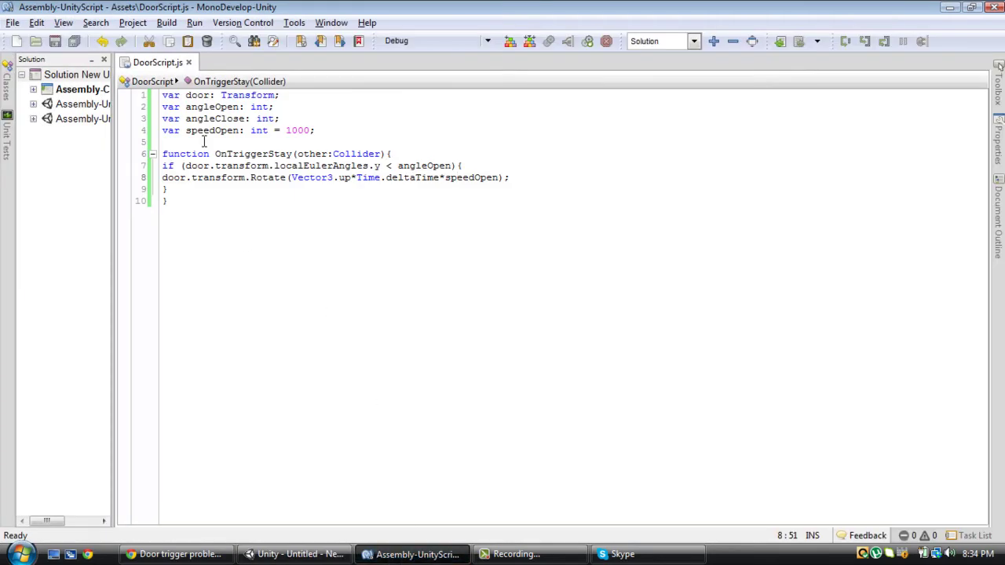
- Examine the door, angleOpen and angleClose variable declarations at the start of DoorScript
left_click_drag(282, 95, 160, 94)
left_click_drag(319, 96, 152, 90)
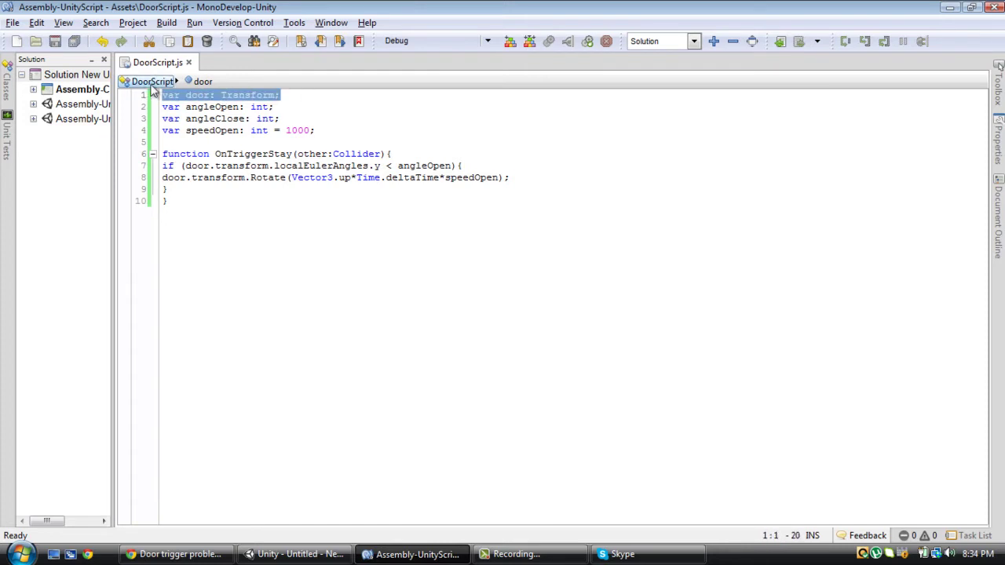
left_click(281, 94)
left_click_drag(292, 95, 217, 92)
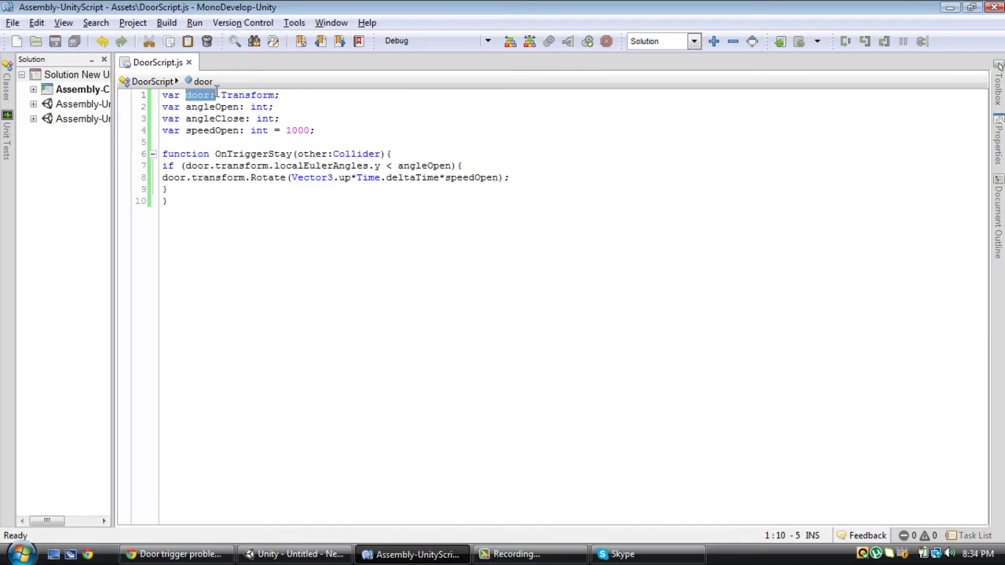
left_click(326, 108)
left_click_drag(290, 106, 167, 110)
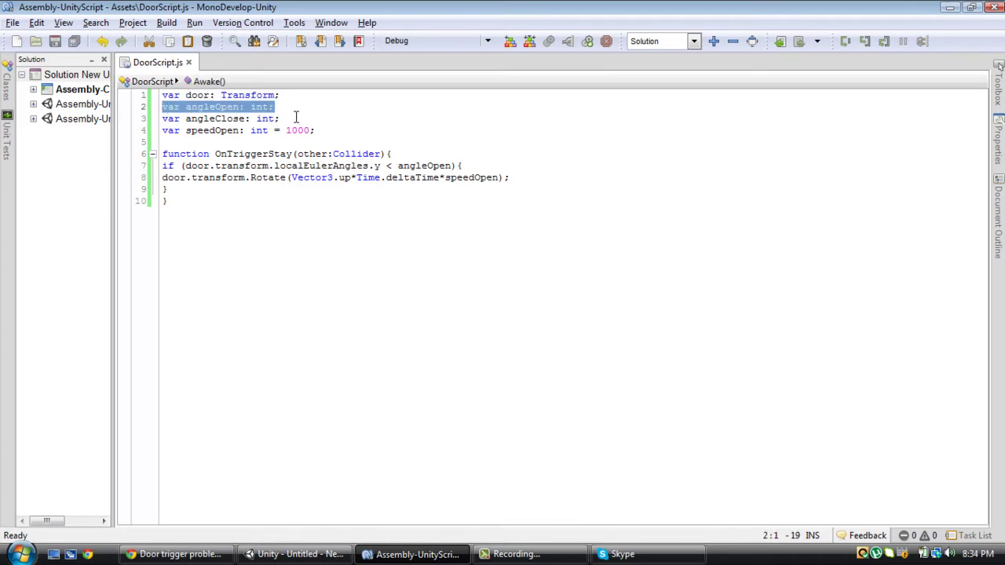
left_click_drag(295, 117, 160, 116)
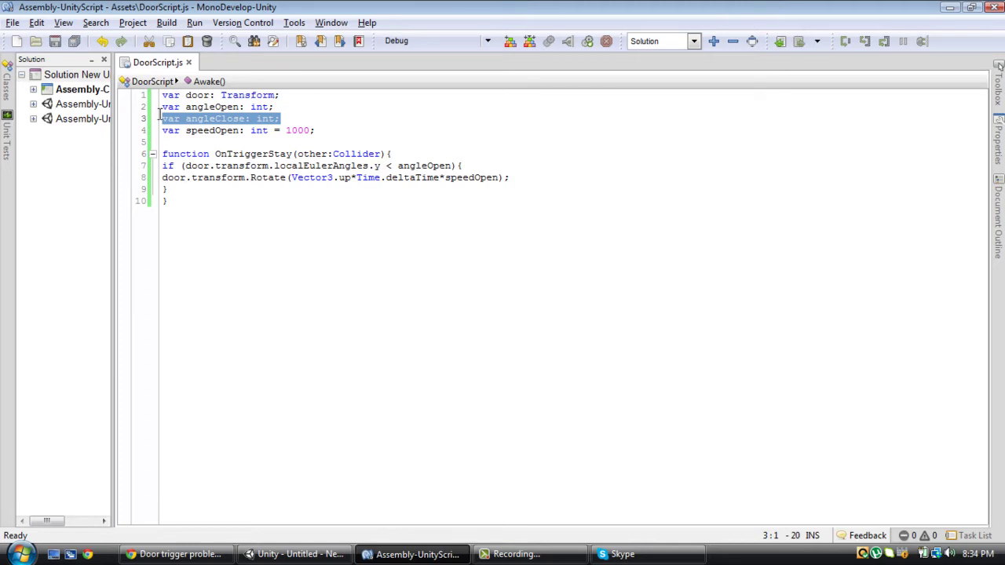
left_click(313, 117)
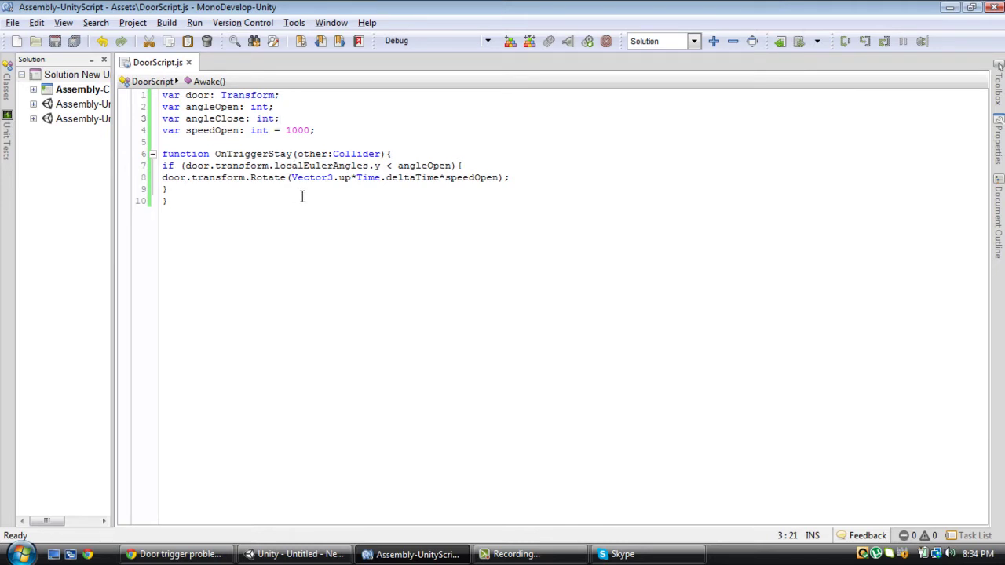
- Examine the OnTriggerStay function with its Collider parameter and angleOpen condition, and the speedOpen and angleOpen declarations
left_click_drag(169, 130, 390, 167)
left_click(323, 138)
left_click(399, 149)
left_click_drag(333, 154, 382, 156)
left_click(396, 143)
left_click_drag(397, 166, 451, 162)
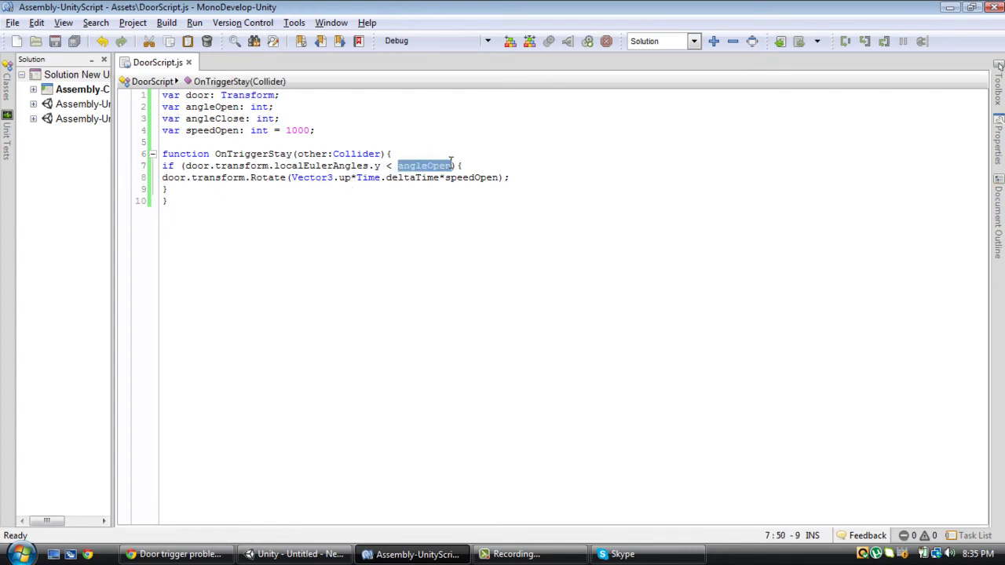
left_click_drag(285, 131, 322, 125)
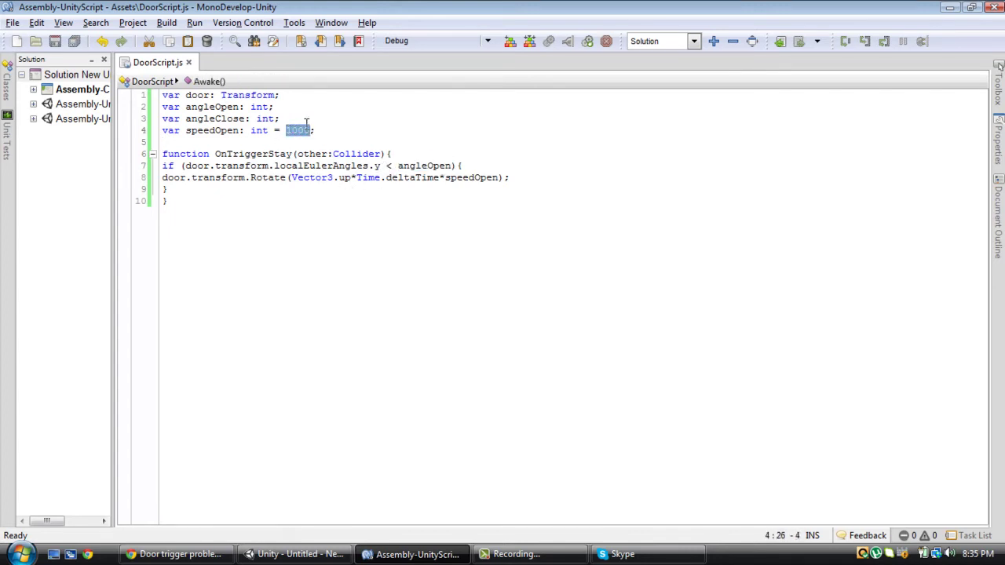
left_click(344, 127)
left_click_drag(252, 107, 270, 107)
left_click(287, 110)
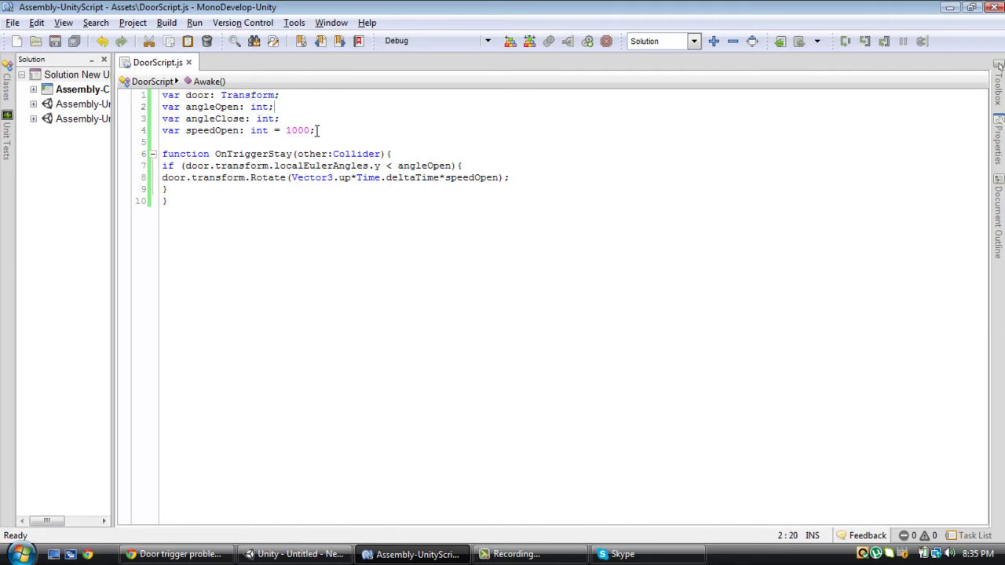
- Switch back to Unity, clear the DoorScript selection and bring the whole wall and ground into view
left_click(279, 557)
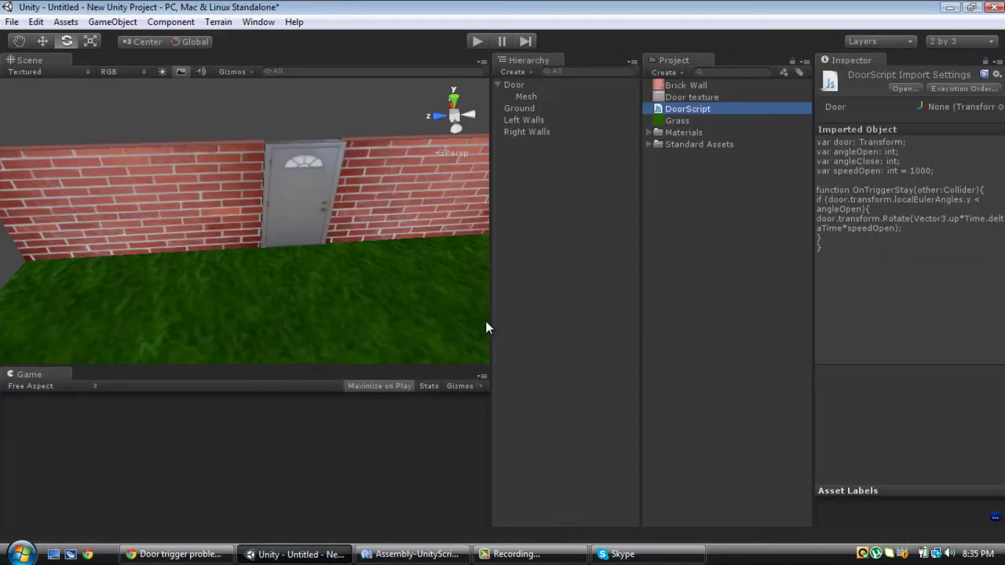
left_click(330, 108)
scroll(336, 108, "down", 5)
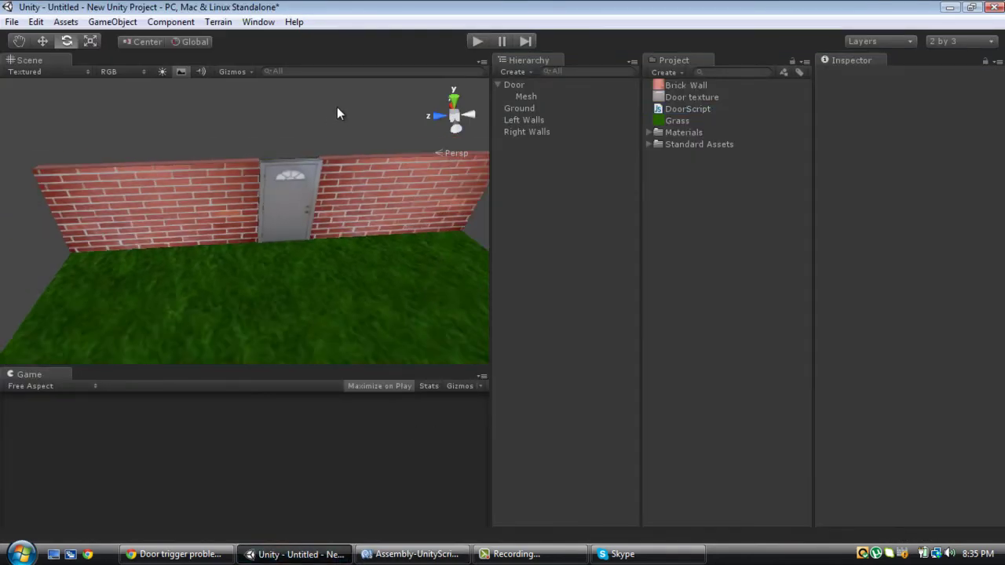
- Collapse the Door object's children and create an empty game object named Level
left_click(497, 84)
left_click_drag(234, 153, 551, 187, "alt")
key("e")
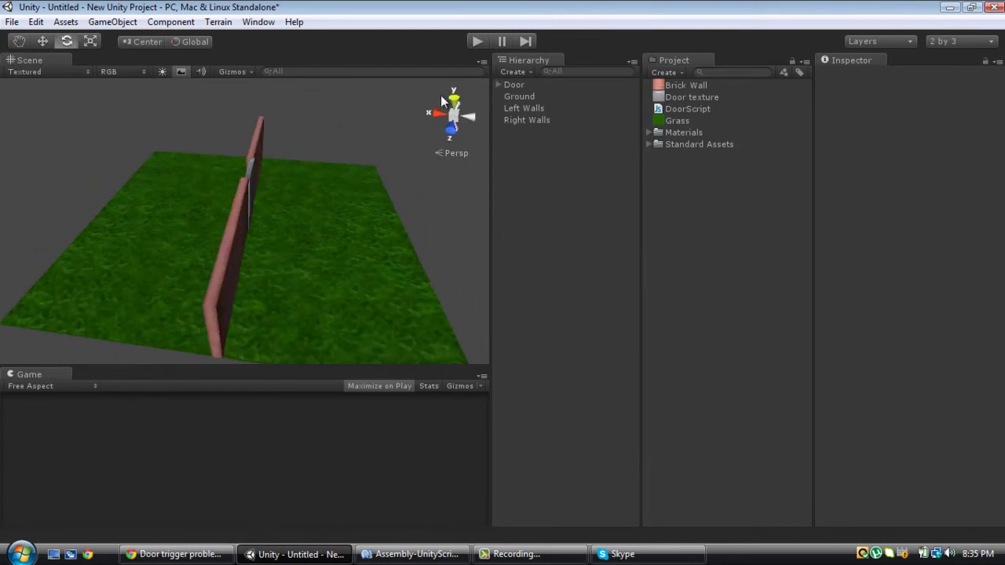
left_click(522, 74)
left_click(112, 21)
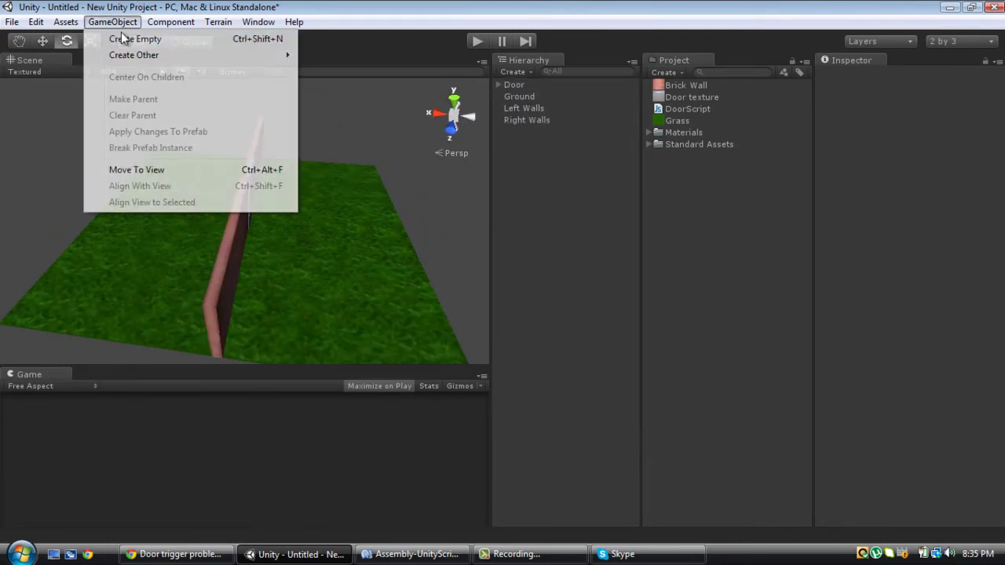
left_click(132, 38)
key("F2")
type("Level")
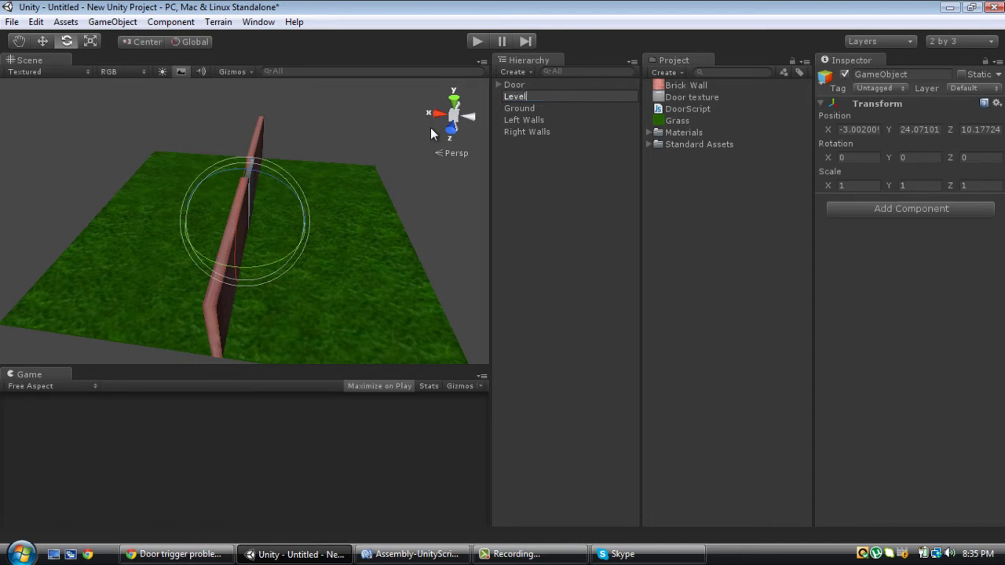
key("Return")
- Parent Right Walls, Left Walls and Ground to the Level object, leaving nothing selected
left_click(526, 131)
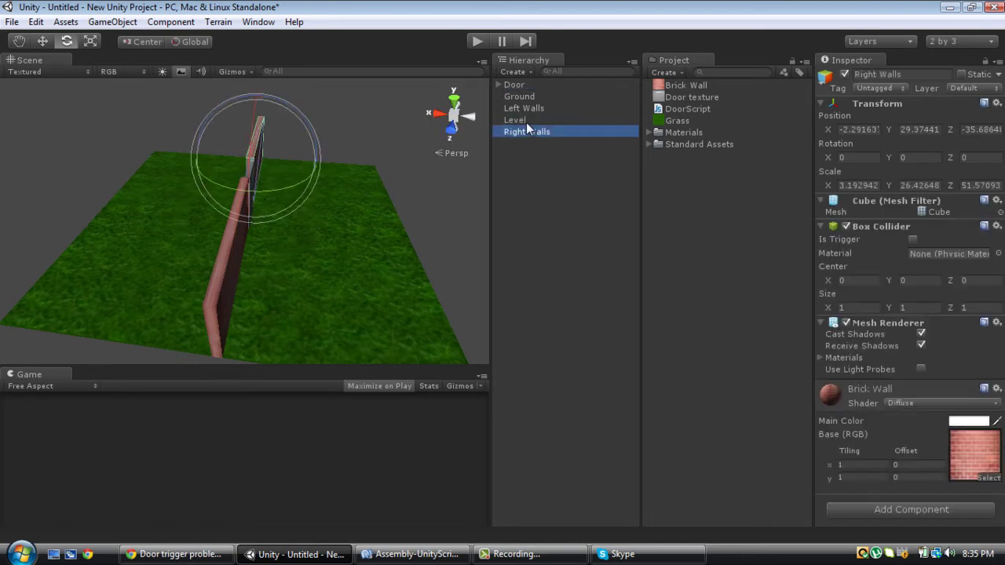
left_click(523, 108, "ctrl")
left_click(528, 95, "ctrl")
mouse_move(530, 103)
left_mouse_down()
mouse_move(529, 122)
mouse_move(543, 131)
mouse_move(533, 113)
mouse_move(531, 122)
left_mouse_up()
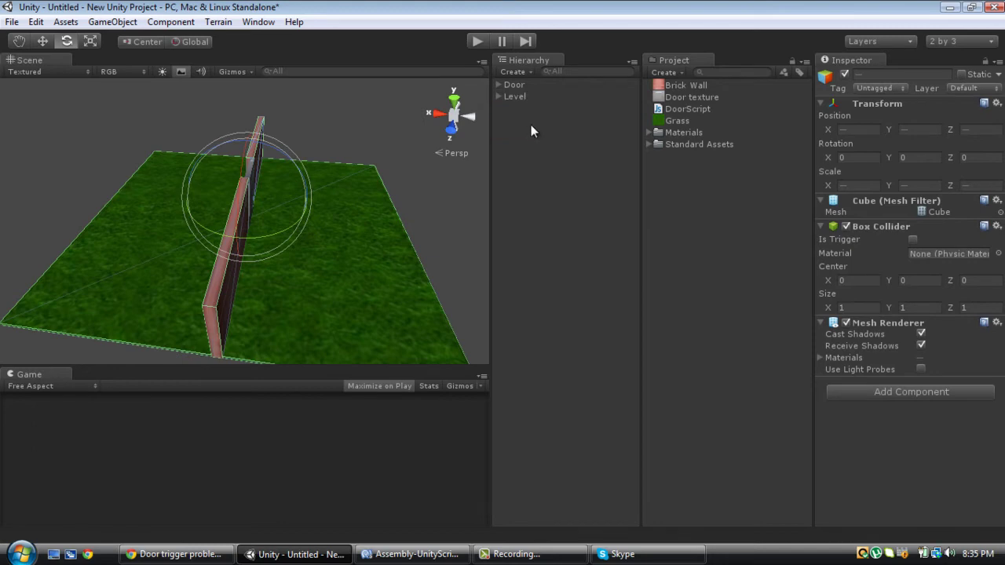
left_click(527, 143)
- Create a second empty game object and add a Box Collider component to it
left_click_drag(385, 258, 94, 213, "alt")
scroll(297, 216, "up", 3)
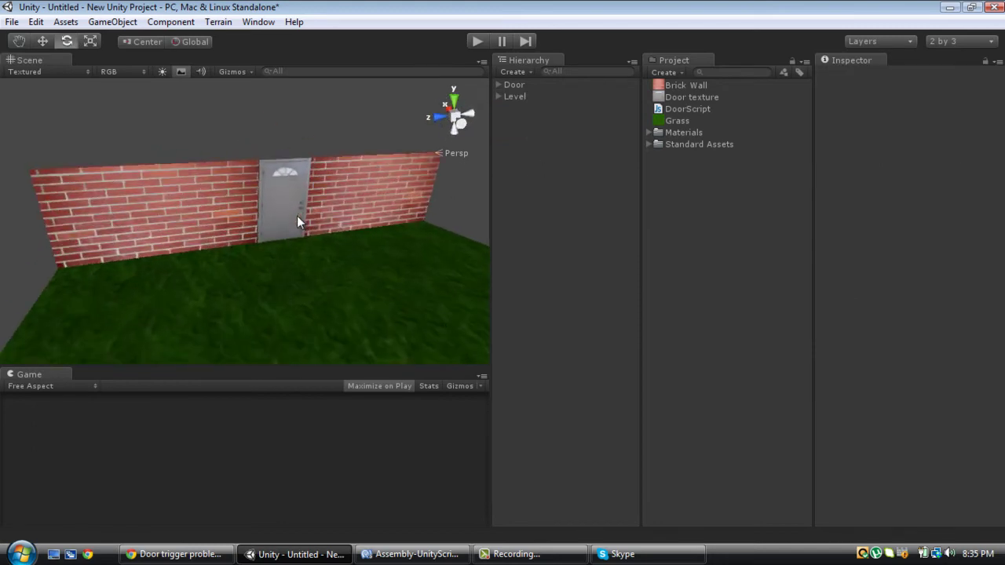
left_click(117, 22)
left_click(141, 39)
mouse_move(367, 251)
left_mouse_down("alt")
mouse_move(361, 291)
mouse_move(385, 259)
left_mouse_up("alt")
left_click(870, 208)
left_click(872, 299)
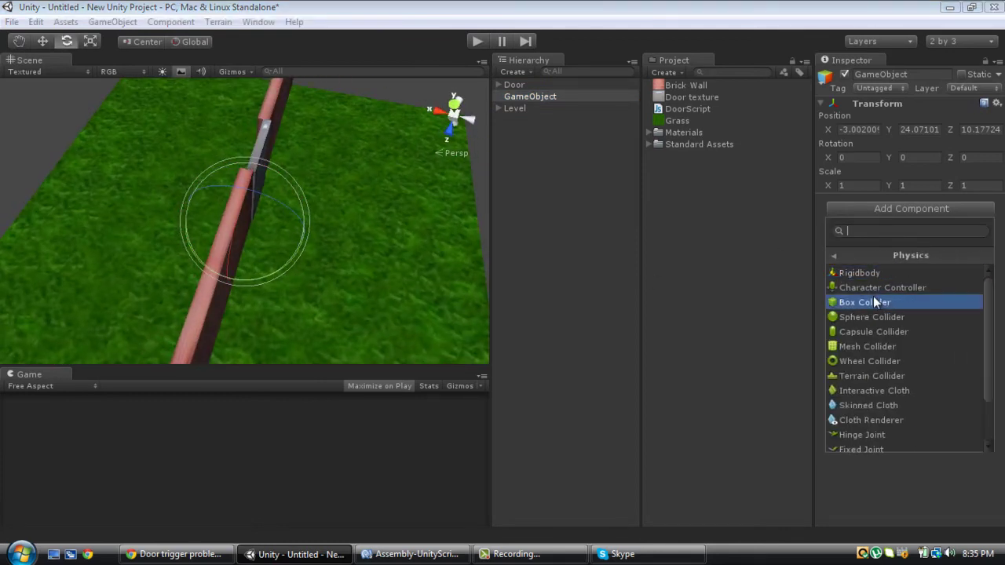
left_click(873, 300)
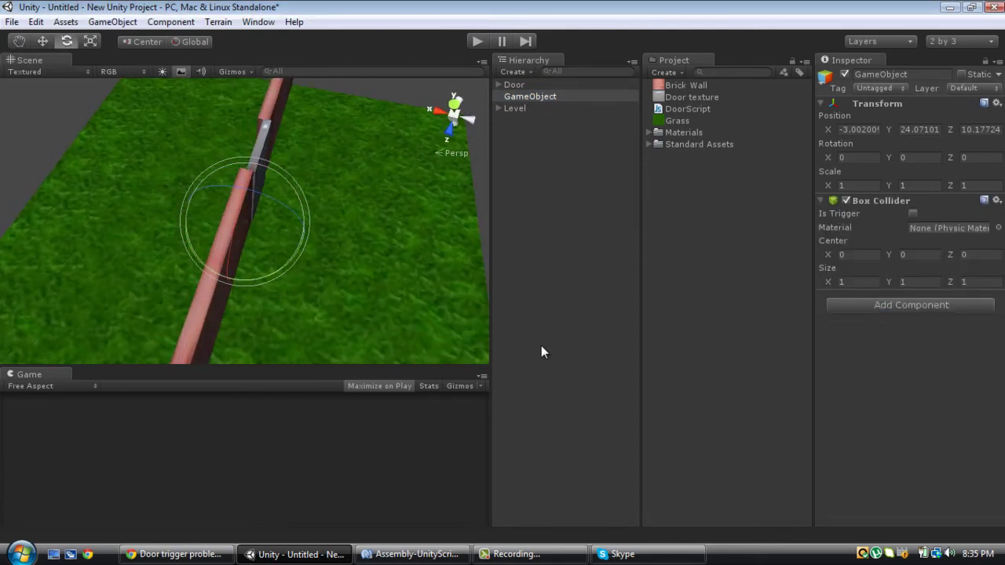
left_click(169, 22)
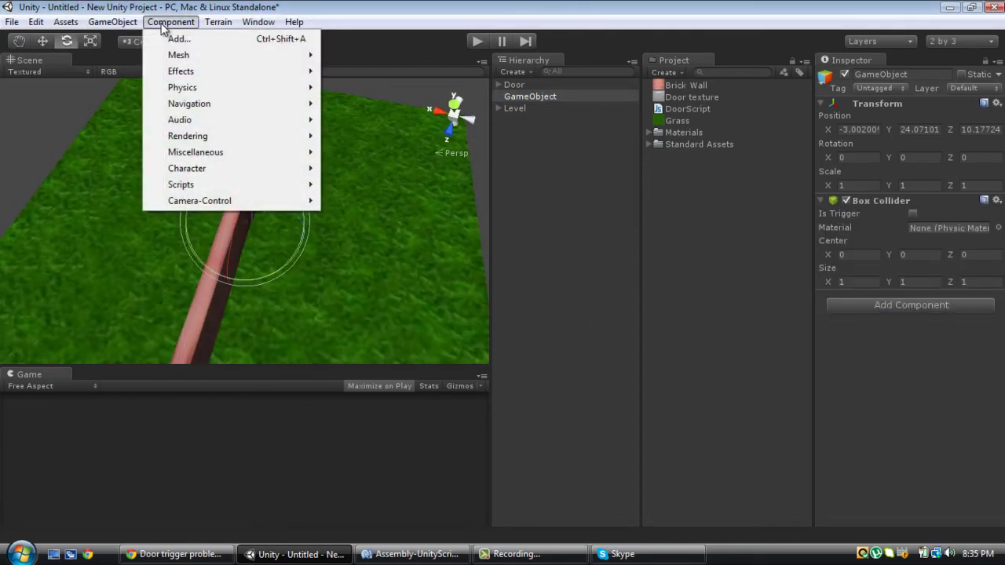
left_click(795, 363)
- Scale the new collider object uniformly to about 24 so its box straddles the wall beside the door
left_click(525, 96)
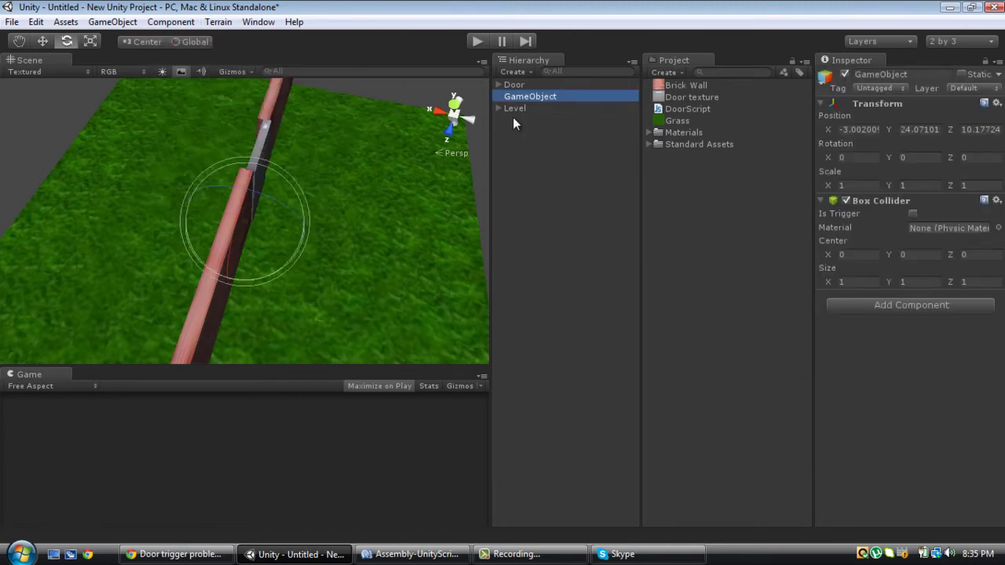
left_click_drag(382, 182, 41, 103, "alt")
key("r")
left_click_drag(245, 223, 25, 387)
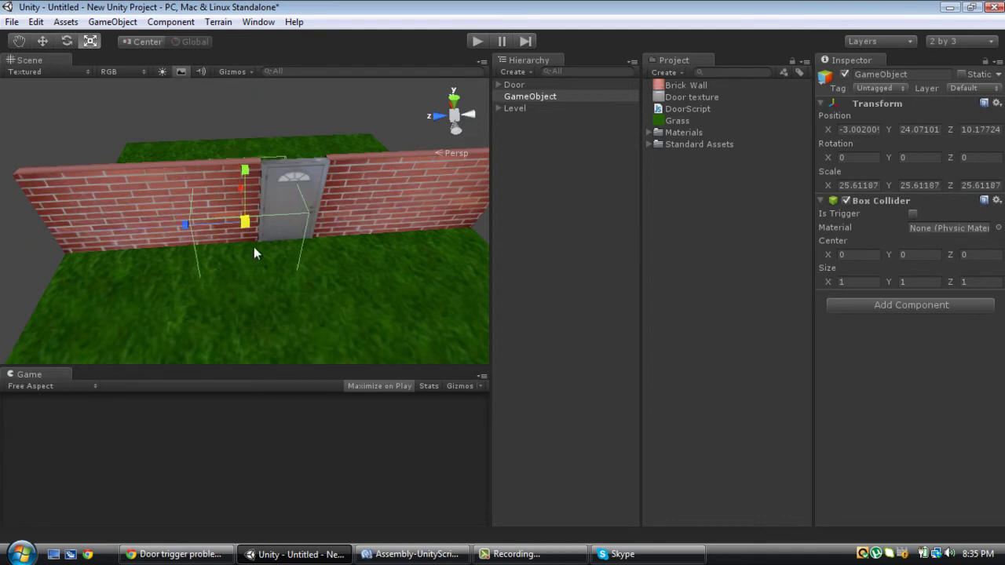
left_click_drag(254, 246, 251, 196)
left_click_drag(220, 211, 467, 326, "alt")
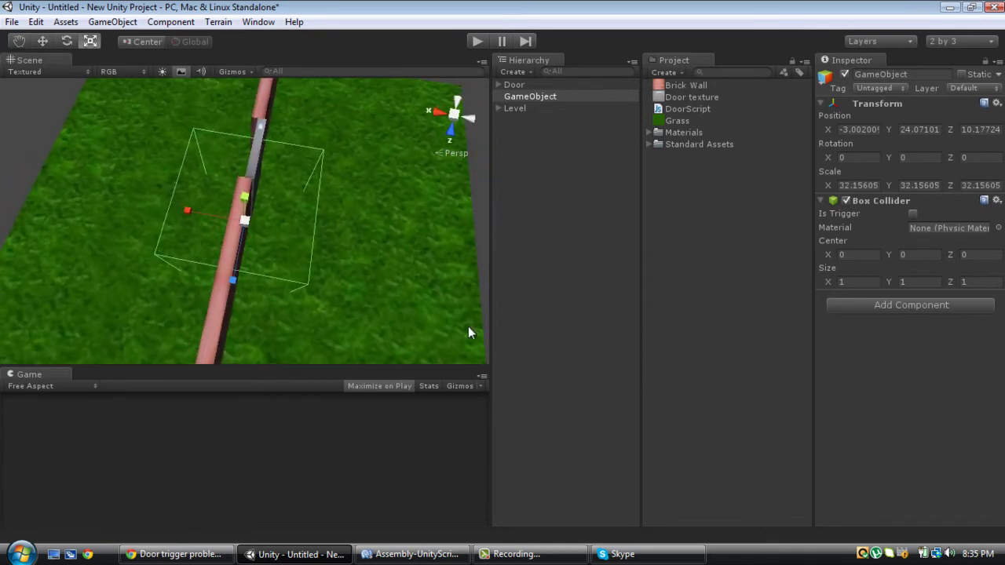
left_click_drag(242, 219, 228, 228)
- Center the collider object on the door at about Y 26.9, Z -1.3, scaled to about 33.7 × 37.5 × 33.7
key("w")
left_click_drag(302, 219, 225, 161, "alt")
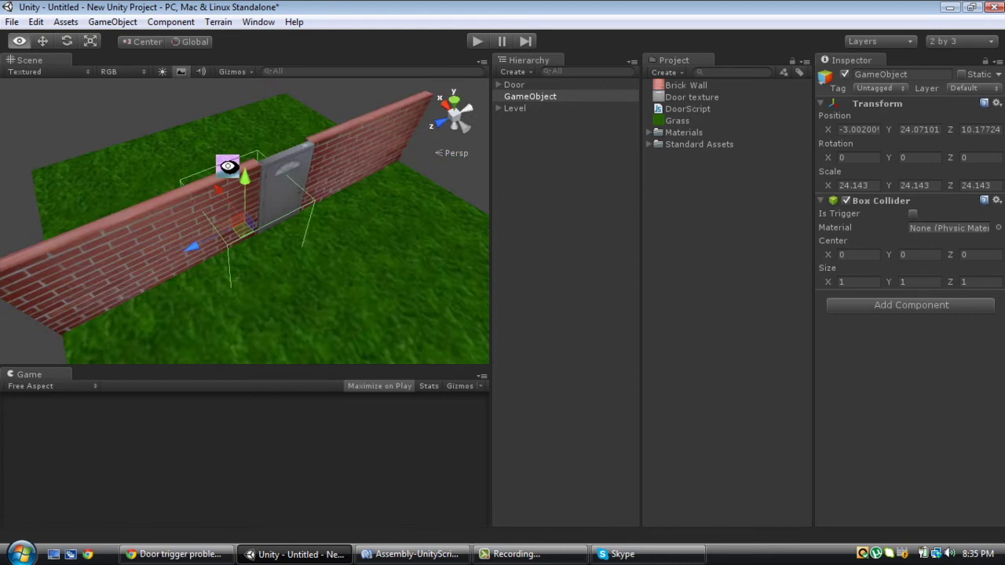
left_click_drag(192, 246, 318, 211)
key("r")
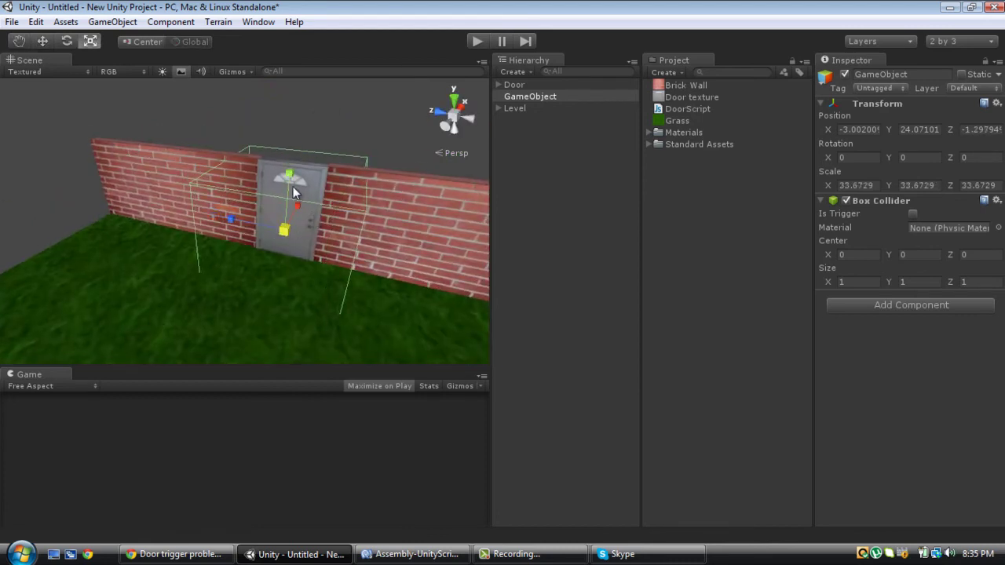
left_click_drag(289, 174, 289, 165)
key("w")
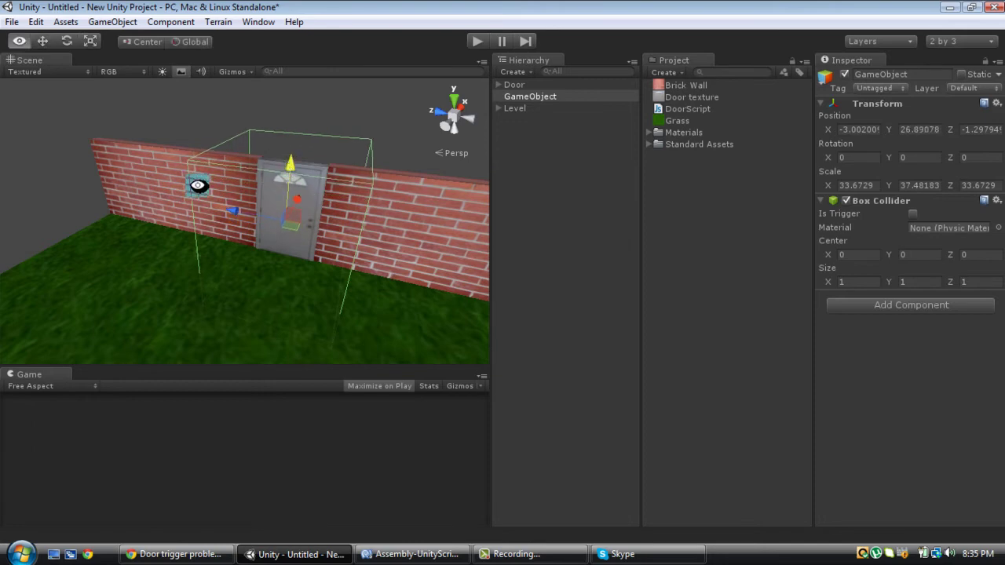
- Make the box collider a trigger and attach DoorScript to it, with the Door object as its Door transform
left_click_drag(200, 184, 632, 191, "alt")
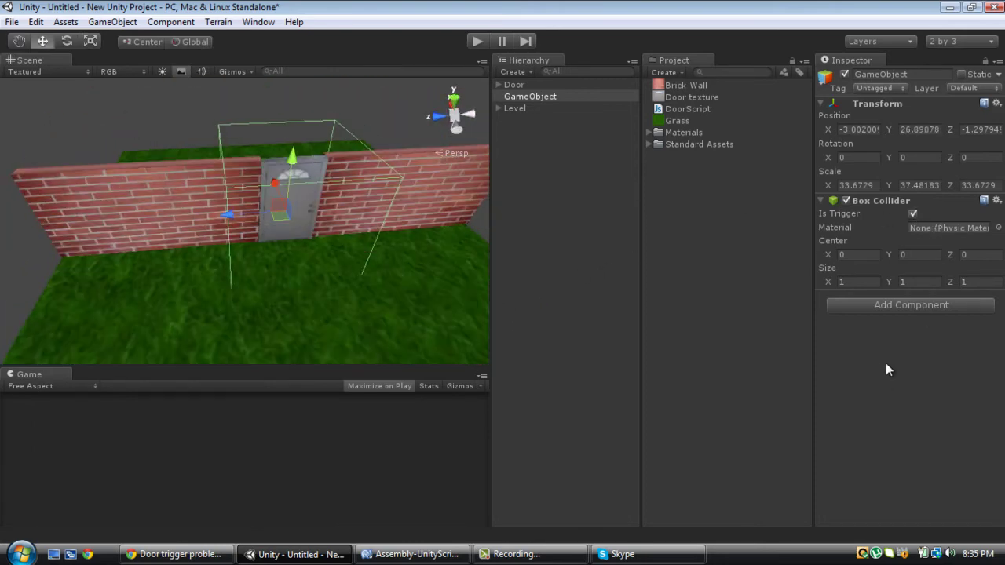
left_click_drag(682, 109, 940, 391)
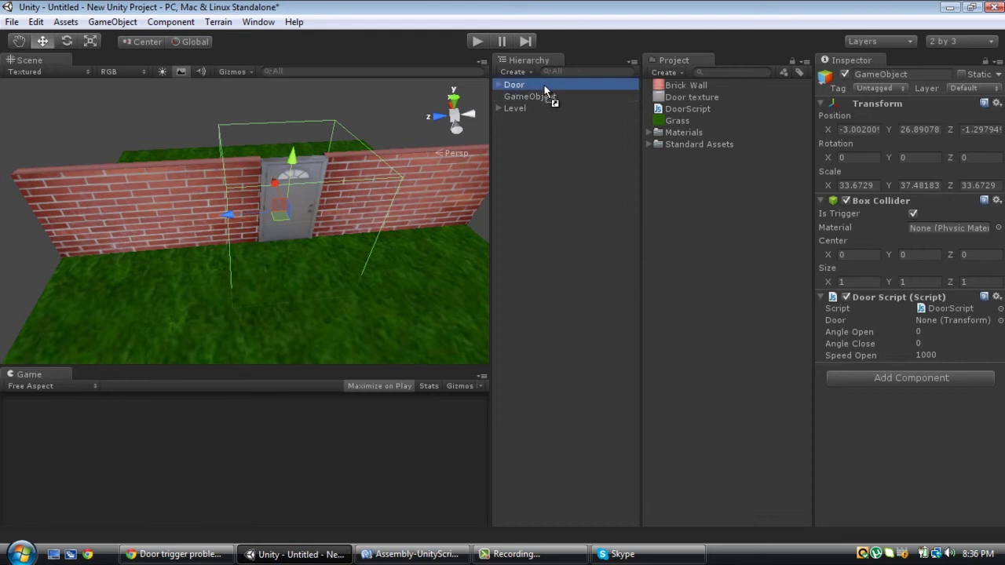
left_click_drag(512, 84, 949, 320)
- Set the Door Script's Angle Open to 90 and Speed Open to 150
left_click(925, 331)
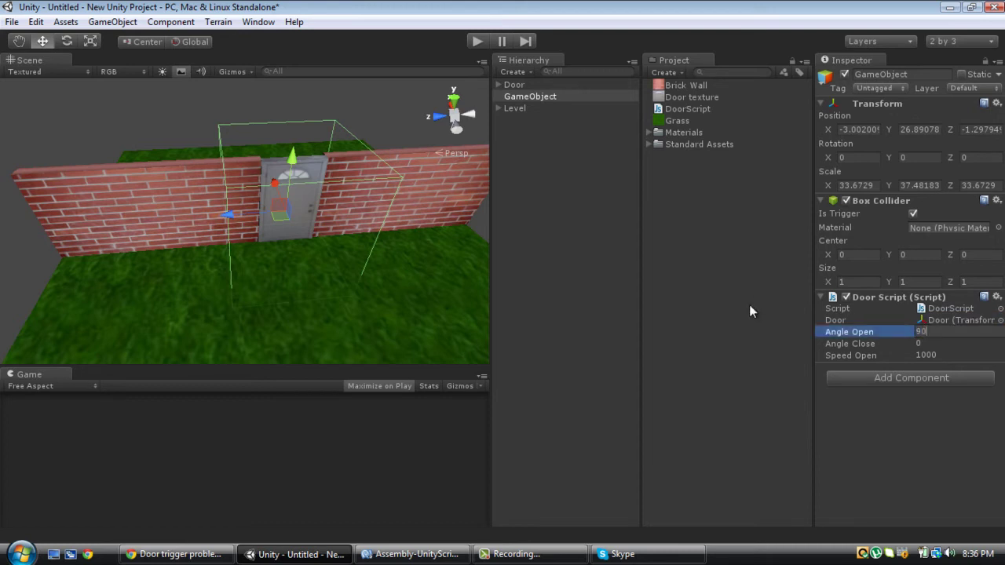
left_click(959, 356)
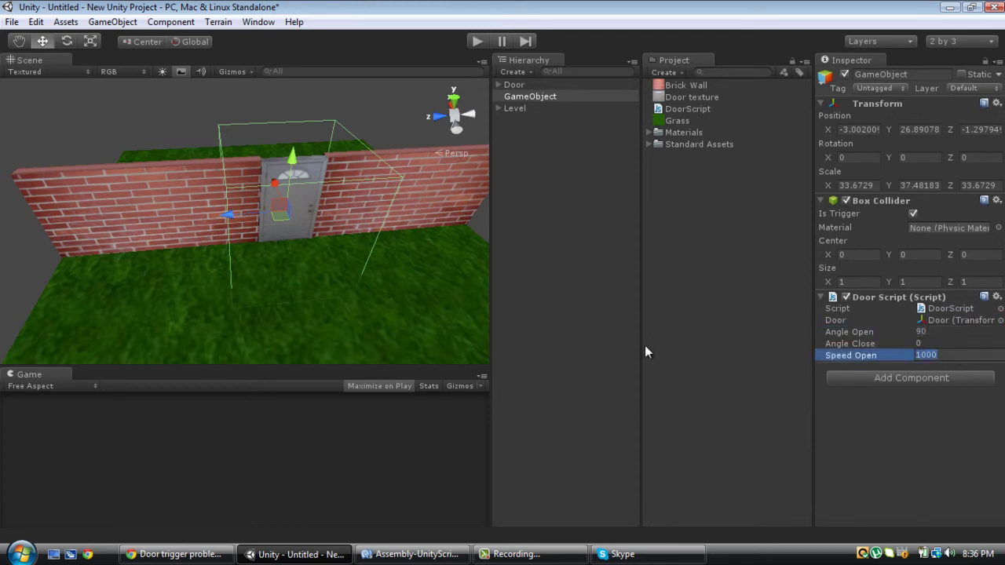
type("1")
key("Return")
left_click(892, 444)
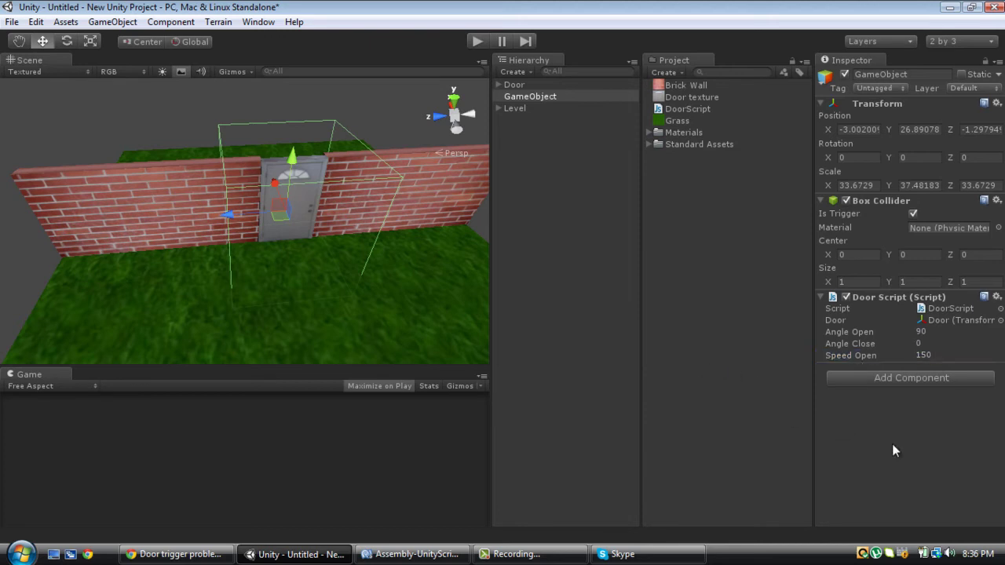
- Add the First Person Controller from Character Controllers onto the grass in front of the door and scale it to about 7.2
scroll(329, 217, "down", 3)
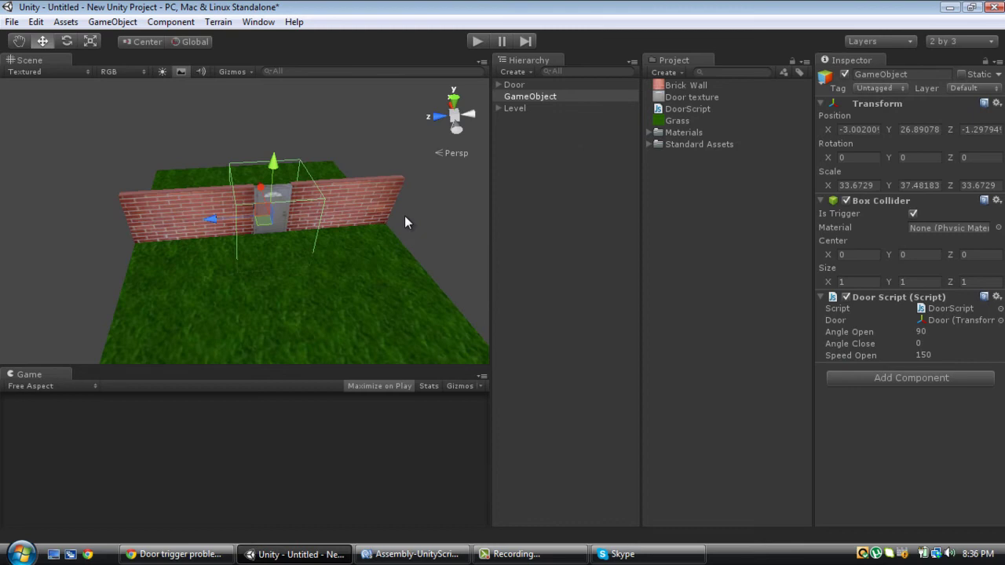
left_click(405, 217)
left_click_drag(386, 247, 448, 188, "alt")
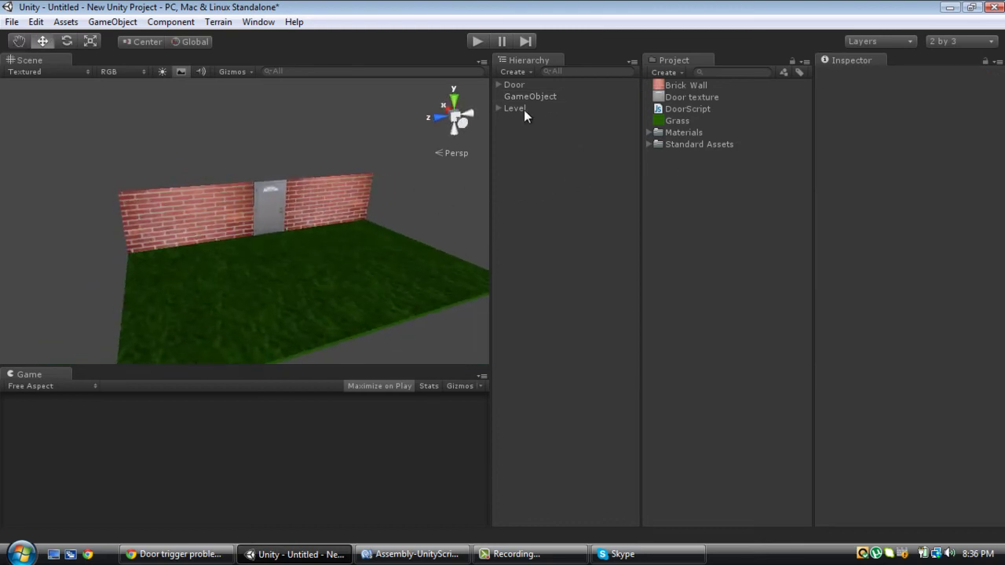
left_click(650, 144)
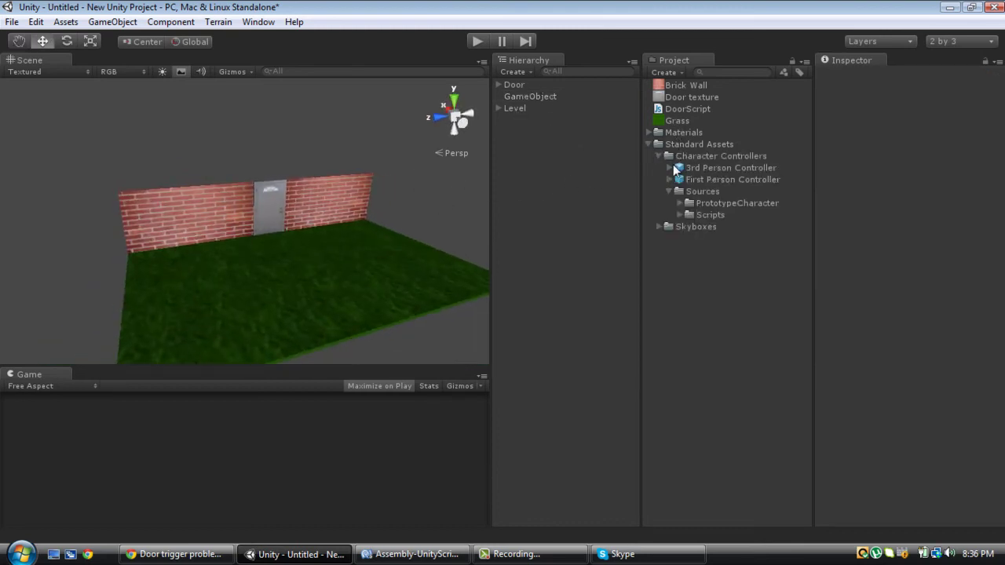
left_click_drag(551, 191, 725, 101)
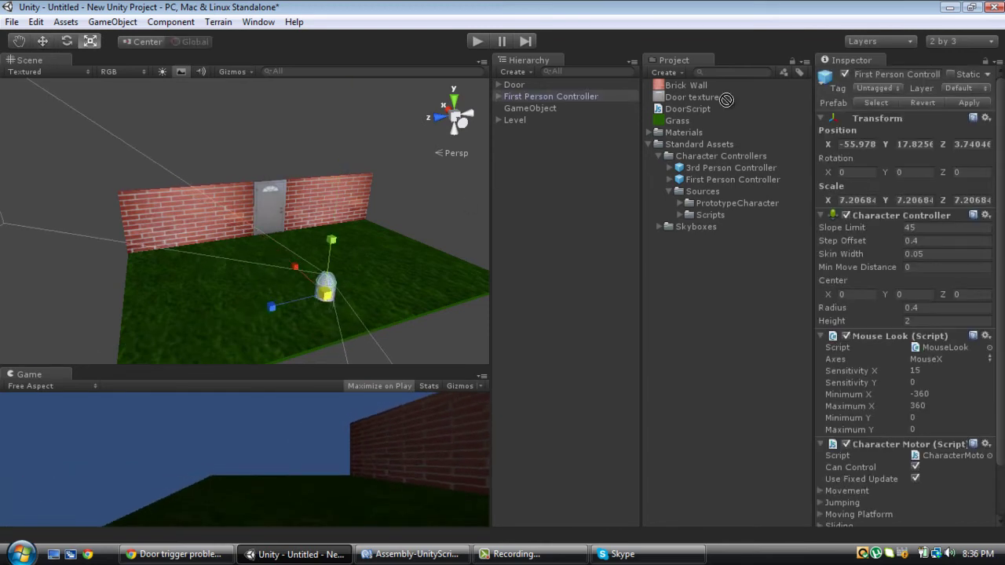
- Raise the First Person Controller to about Y 24.9 and rotate it about 86 degrees around Y to face the door
key("w")
left_click_drag(339, 248, 344, 227)
key("e")
left_click_drag(321, 309, 107, 233)
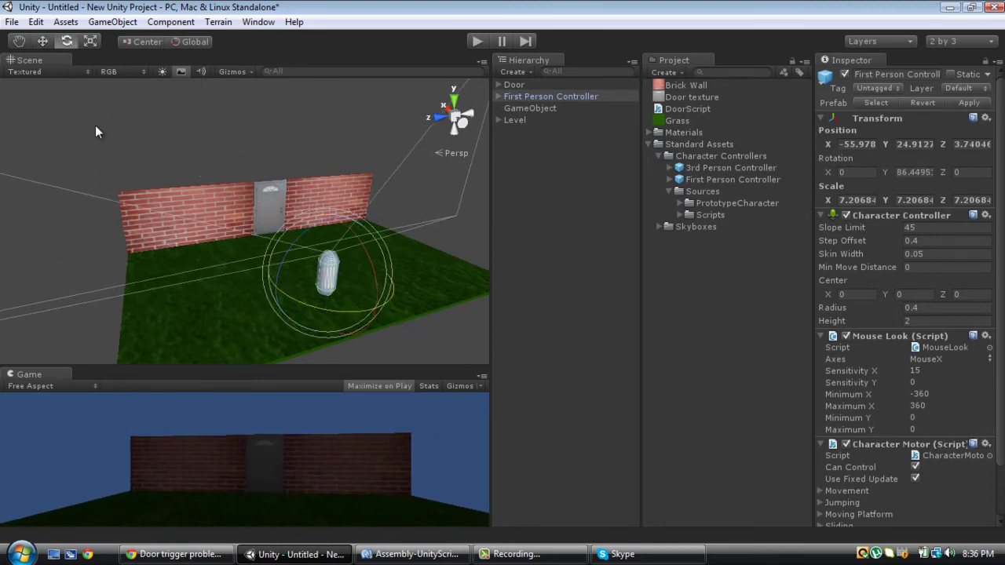
- Set the scene's skybox material to Eerie Skybox in the render settings
left_click(37, 22)
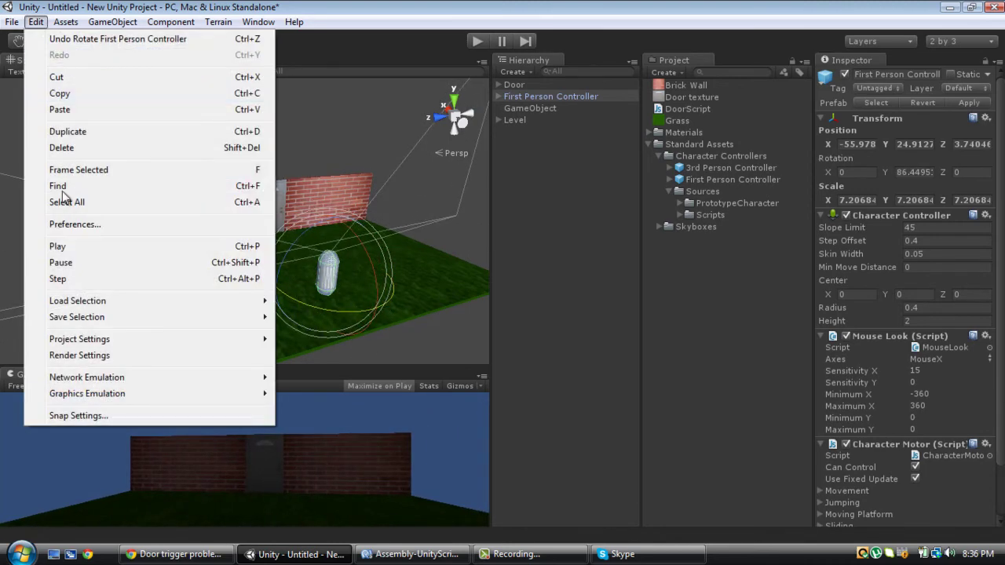
left_click(118, 356)
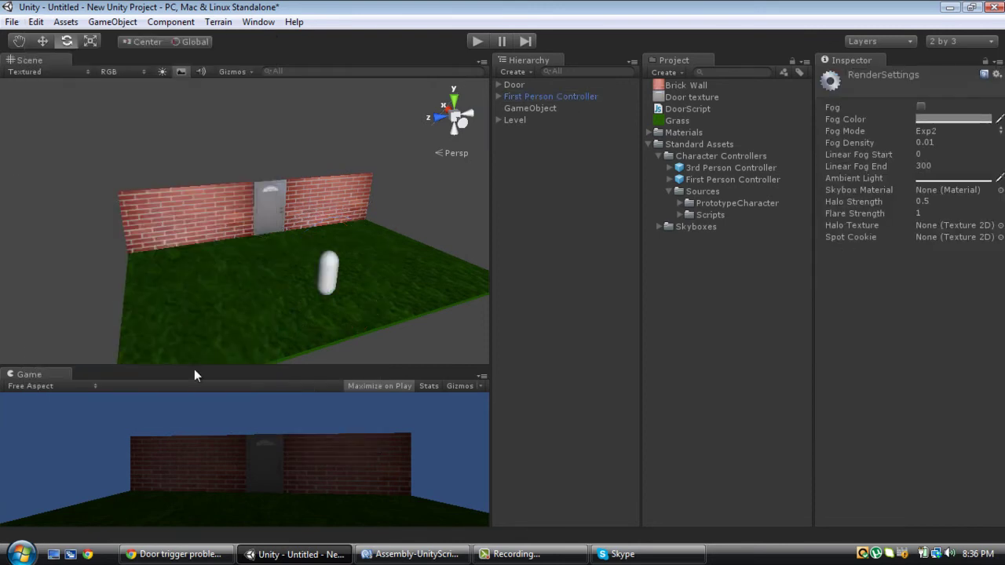
left_click(999, 190)
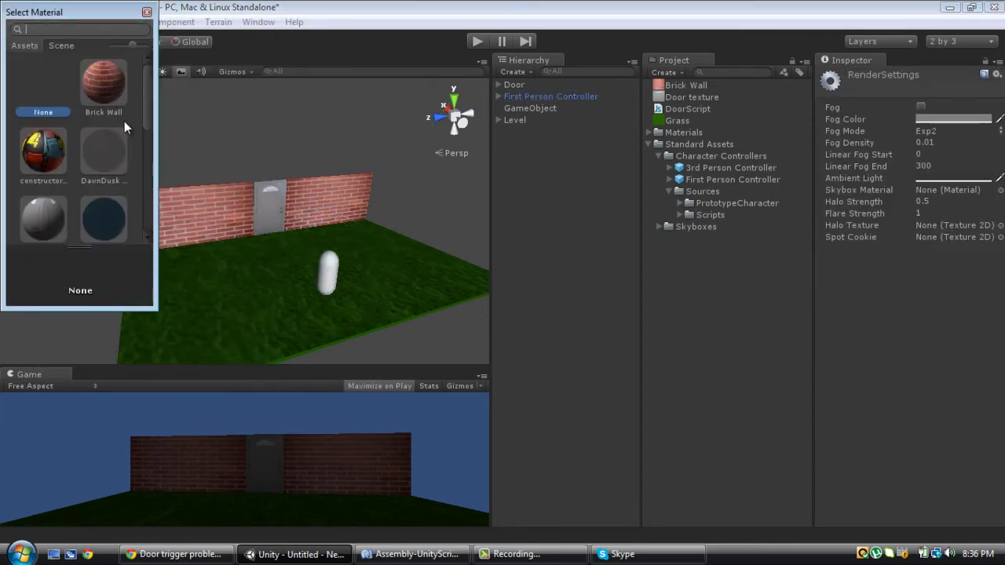
double_click(114, 212)
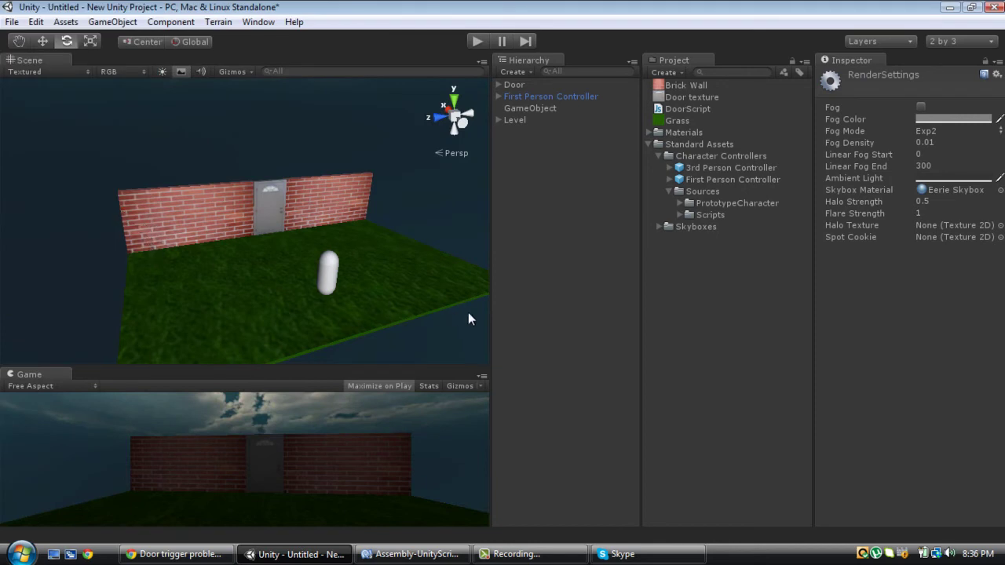
- Raise the First Person Controller slightly further above the grass, to about Y 26.2
left_click(334, 277)
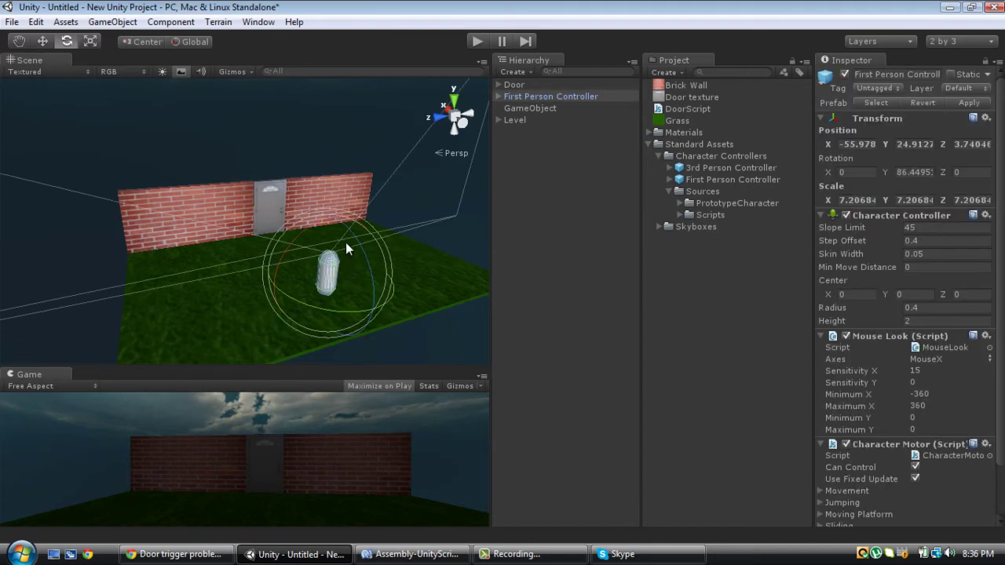
key("w")
left_click_drag(337, 229, 336, 223)
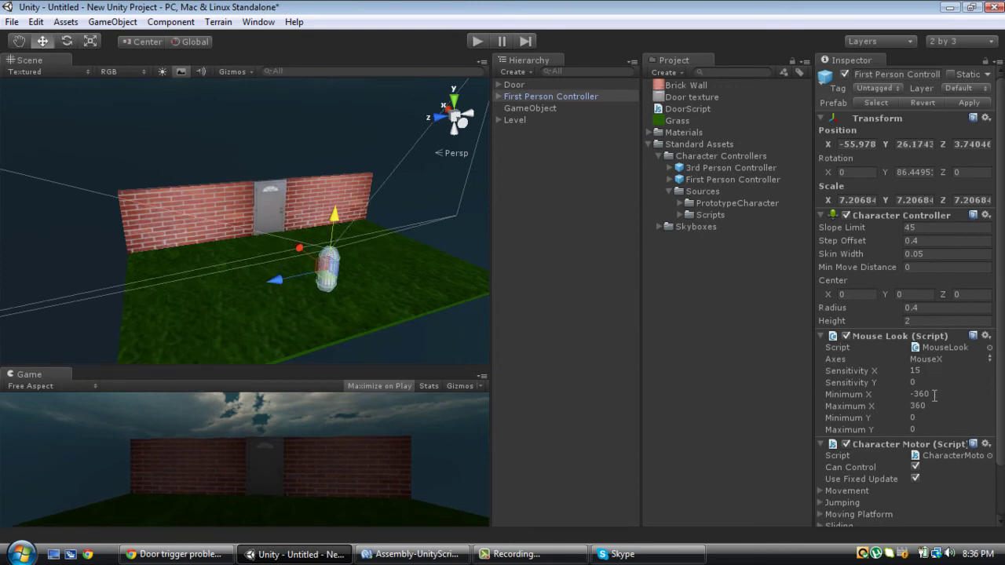
- Set the Character Motor's maximum forward, sideways and backwards speeds to 15 and start playing the scene
scroll(934, 475, "down", 2)
left_click(830, 432)
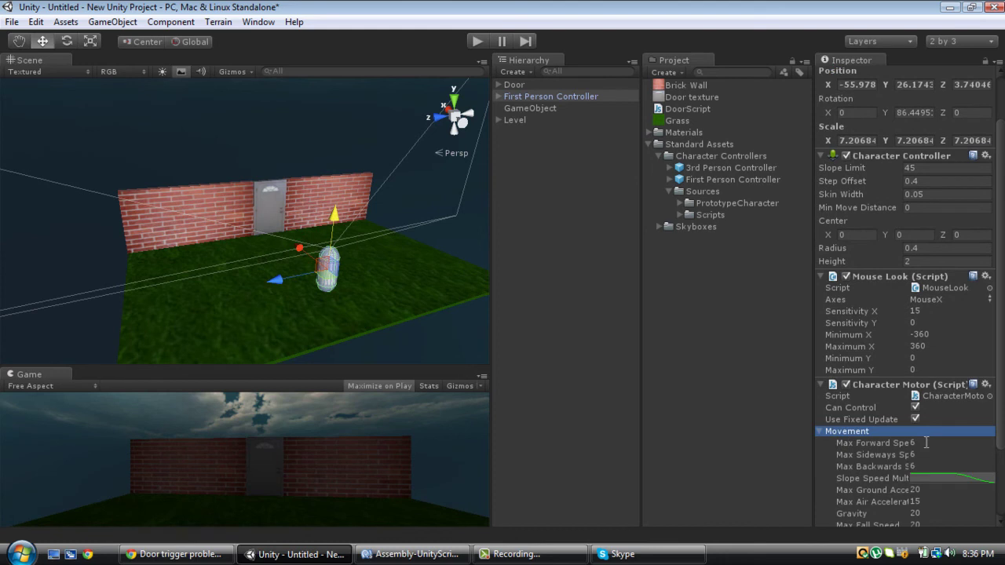
left_click(920, 442)
type("15")
key("Tab")
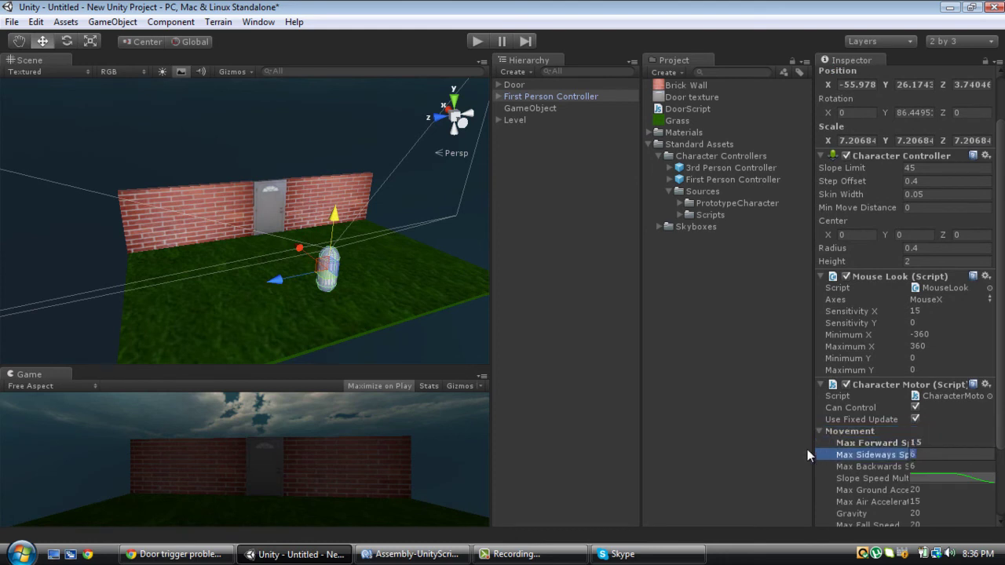
type("15")
key("Tab")
type("15")
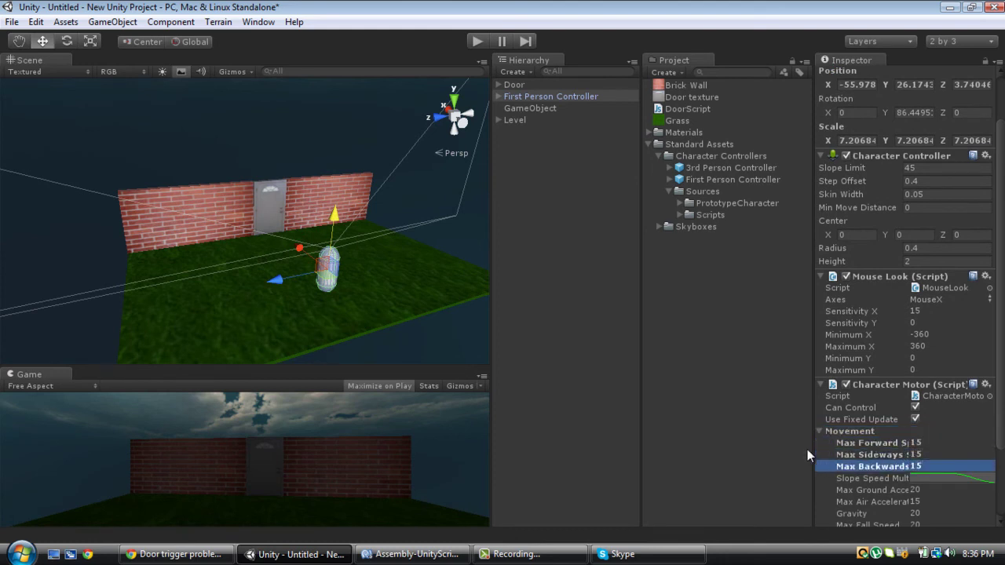
left_click(477, 44)
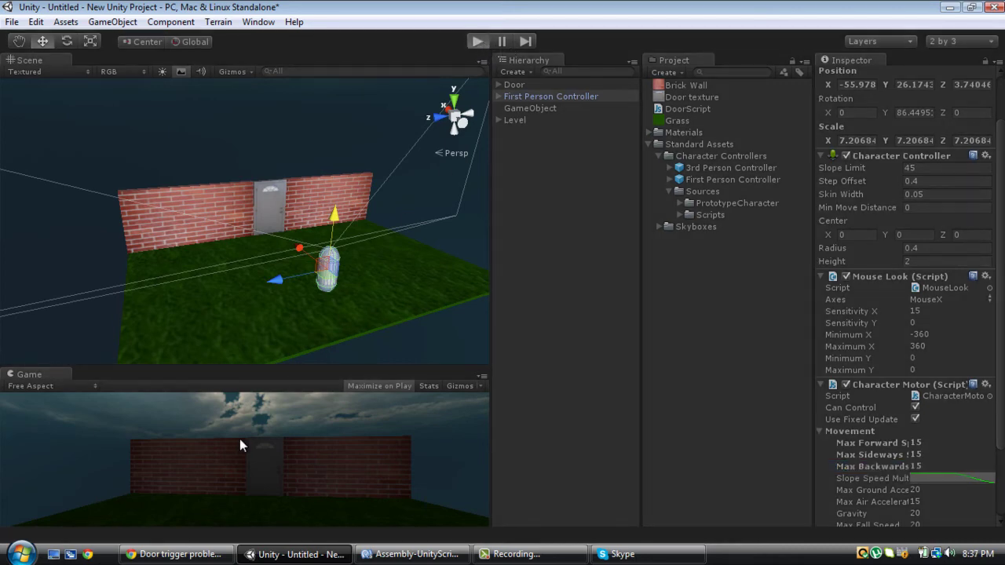
- Play-test the door trigger by walking the player up to the door, through the doorway and back and forth around the swinging door
key("w")
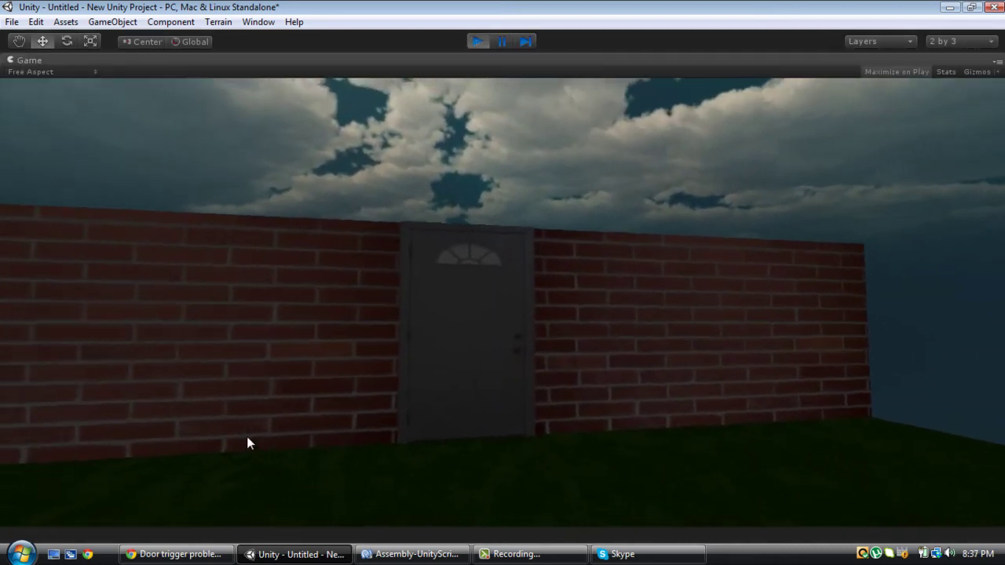
key("w")
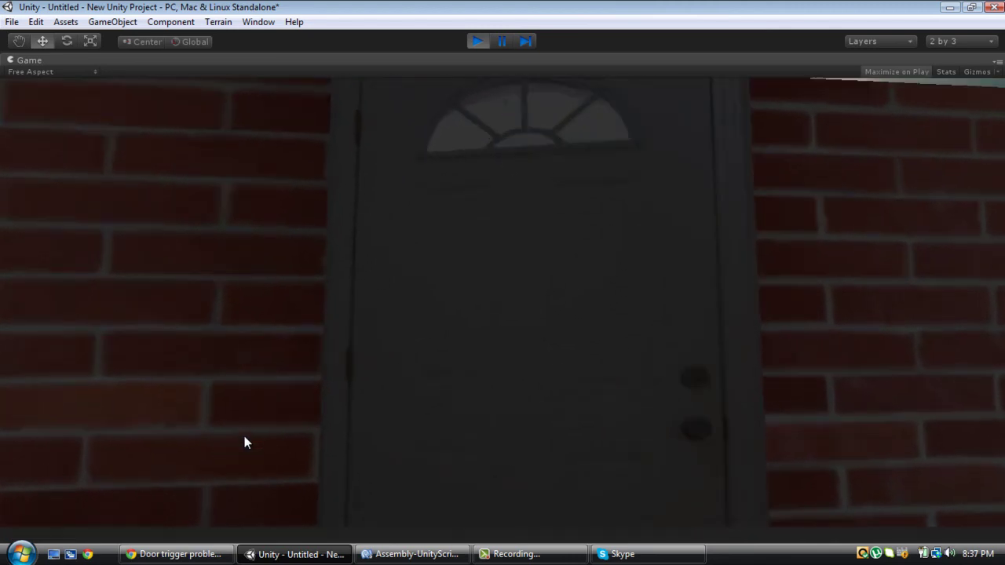
key("w")
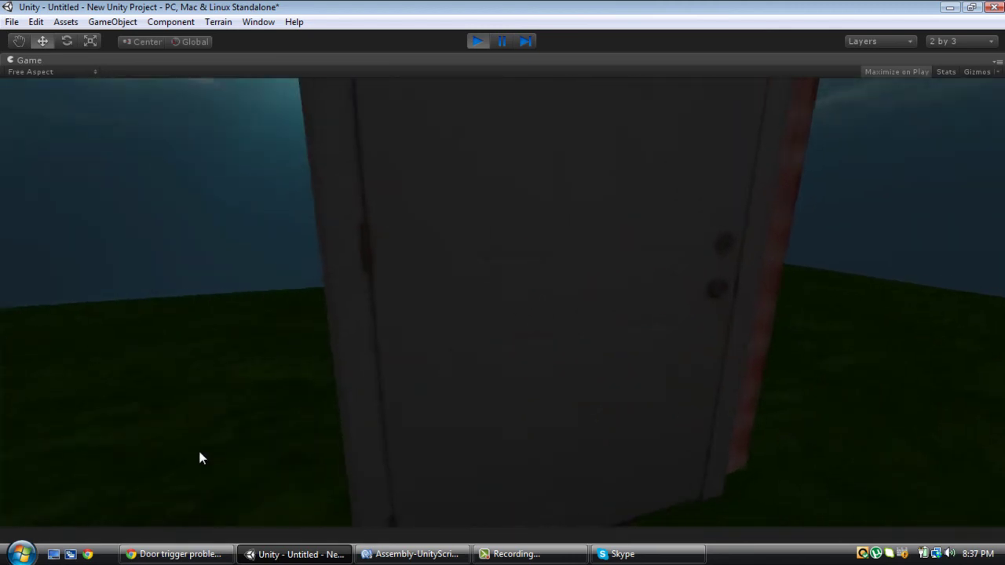
key("s")
key("w")
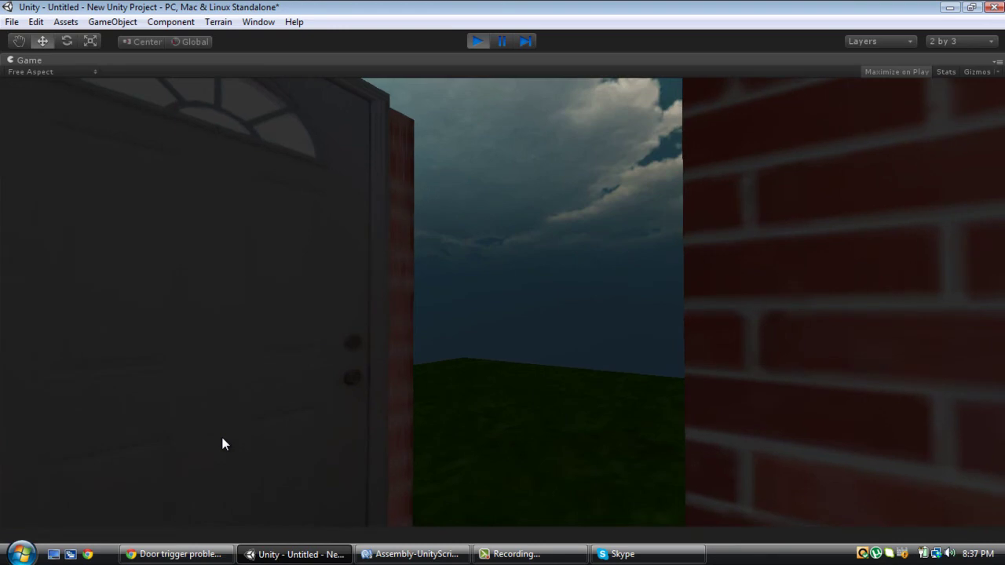
key("w")
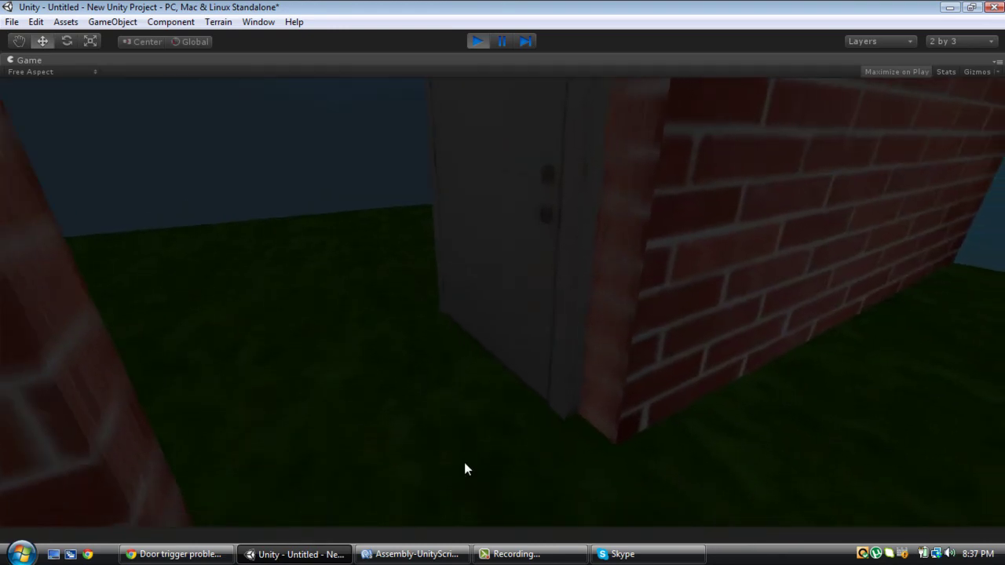
key("w")
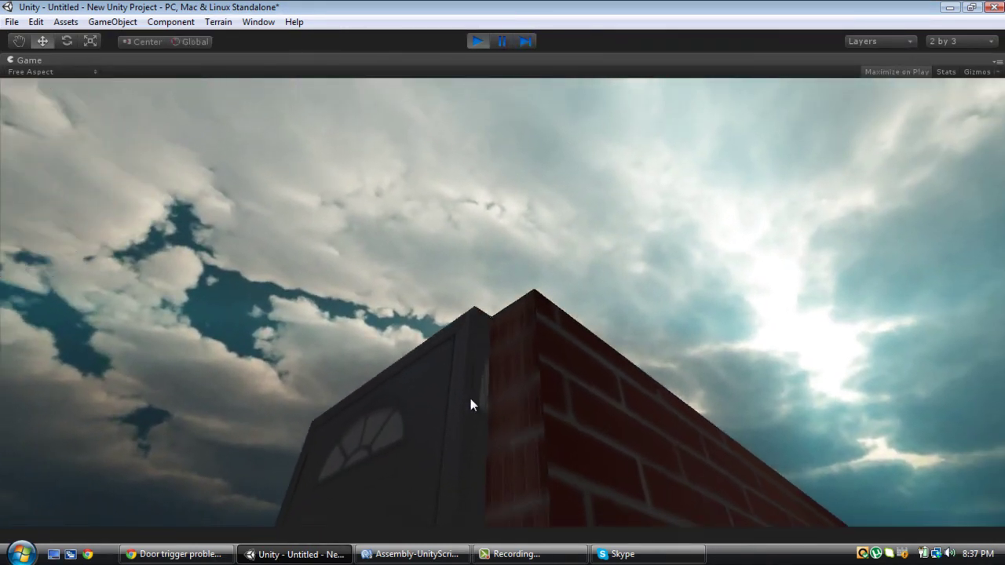
key("w")
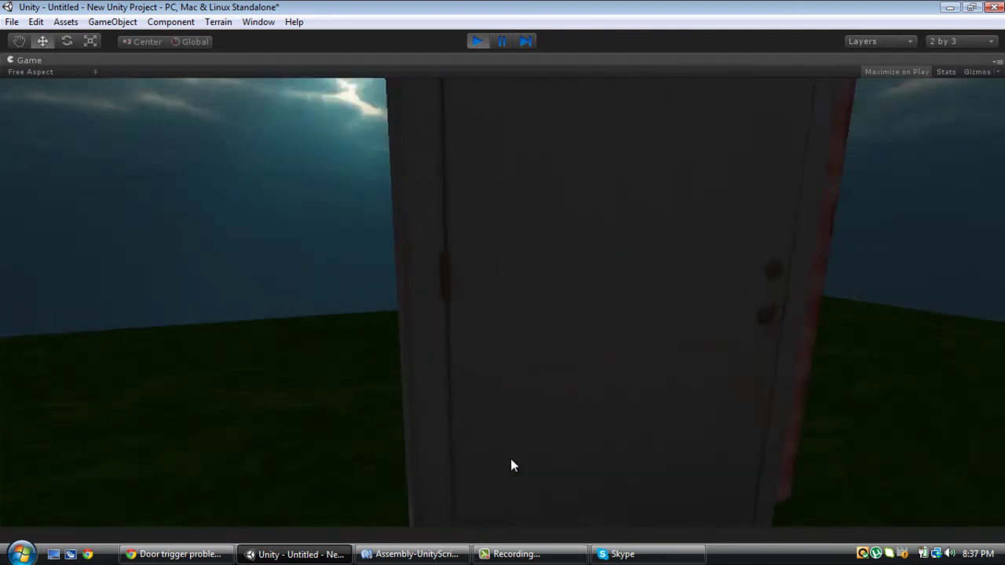
key("s")
key("w")
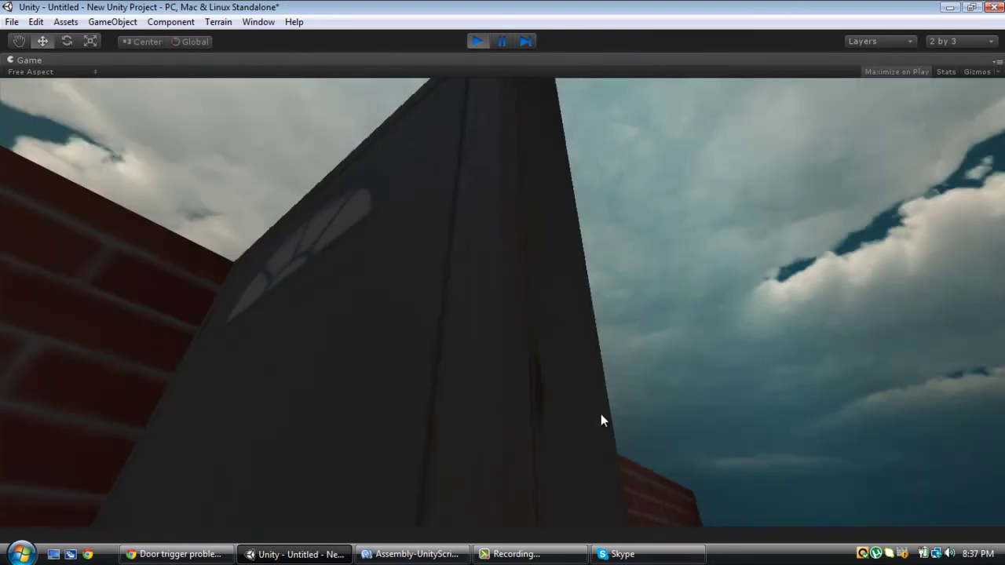